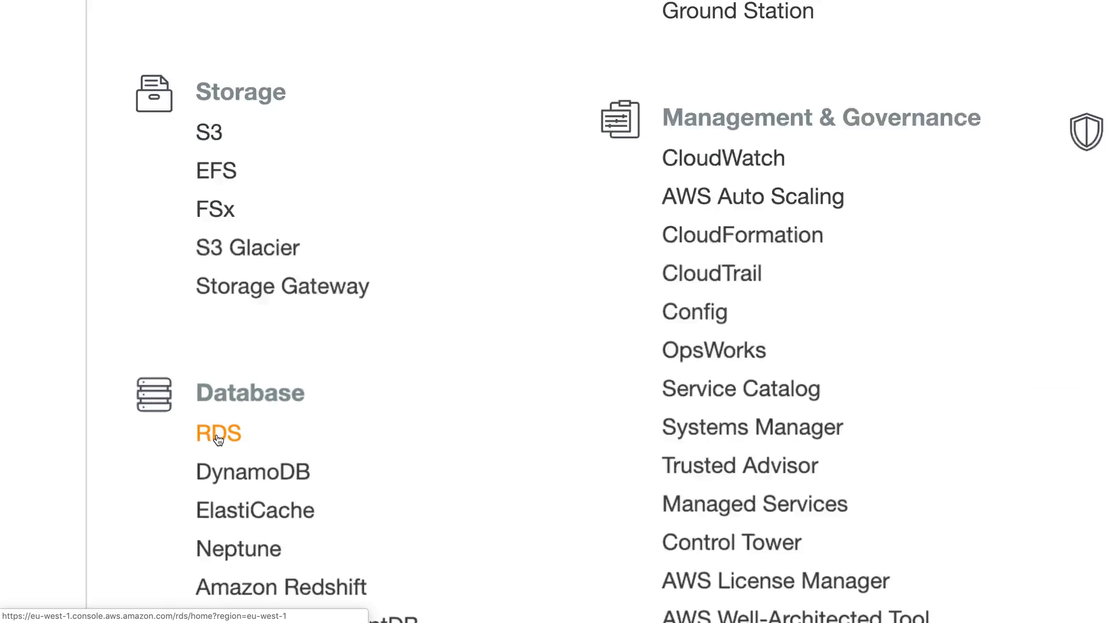
Step: Open Amazon RDS from the Services list and start the Create database wizard
click(218, 434)
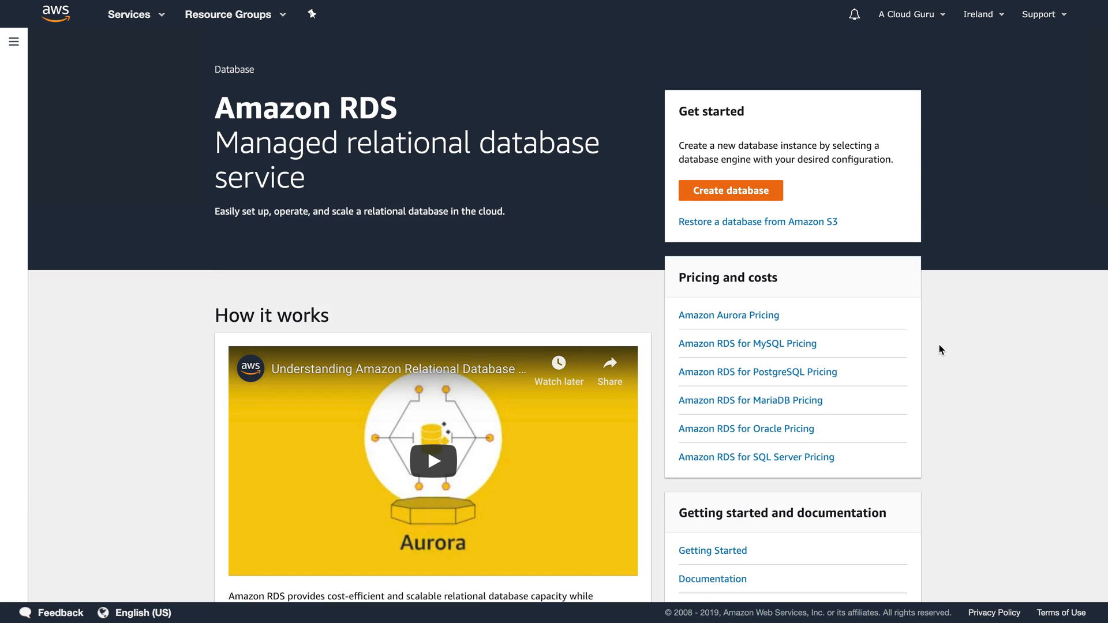
click(725, 198)
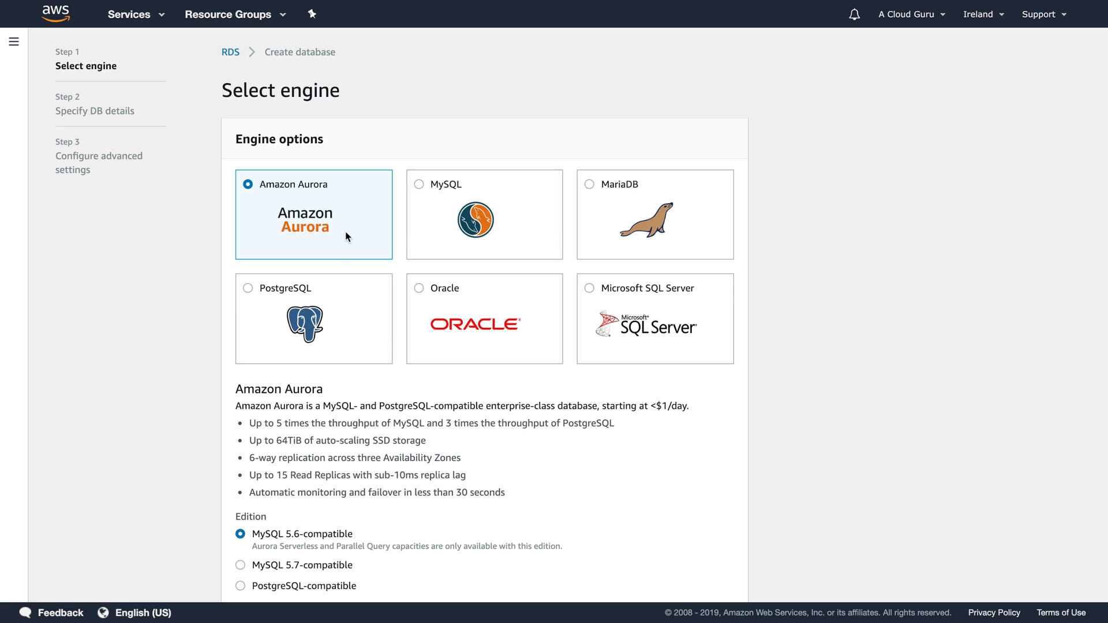
Step: Pick the MySQL engine and the Dev/Test - MySQL use case, advancing to DB details
click(458, 224)
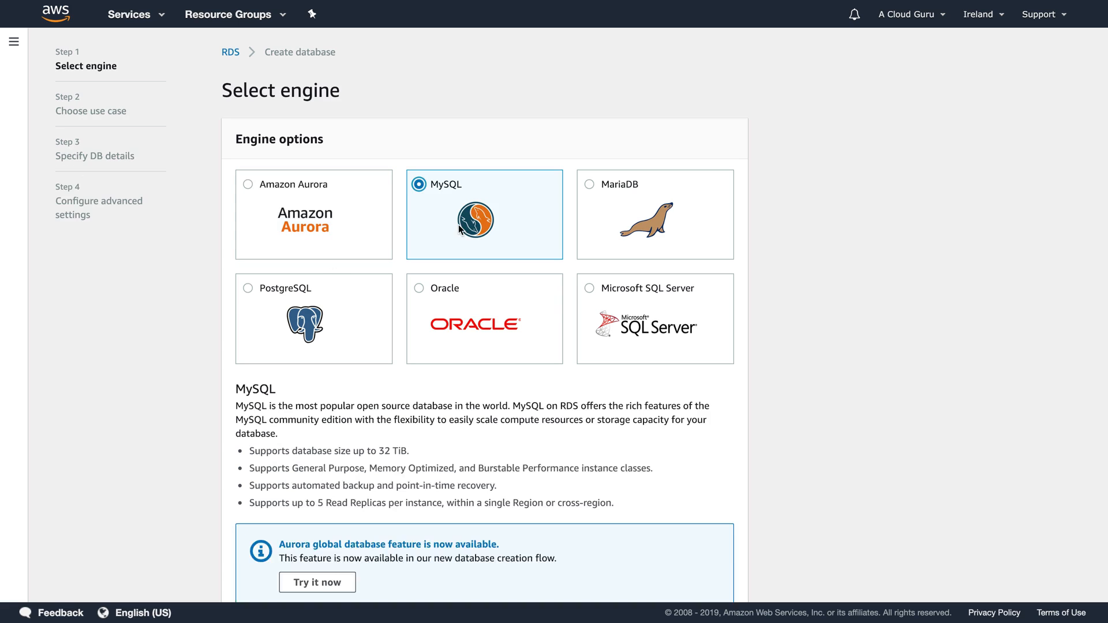
scroll(532, 248, down, 2)
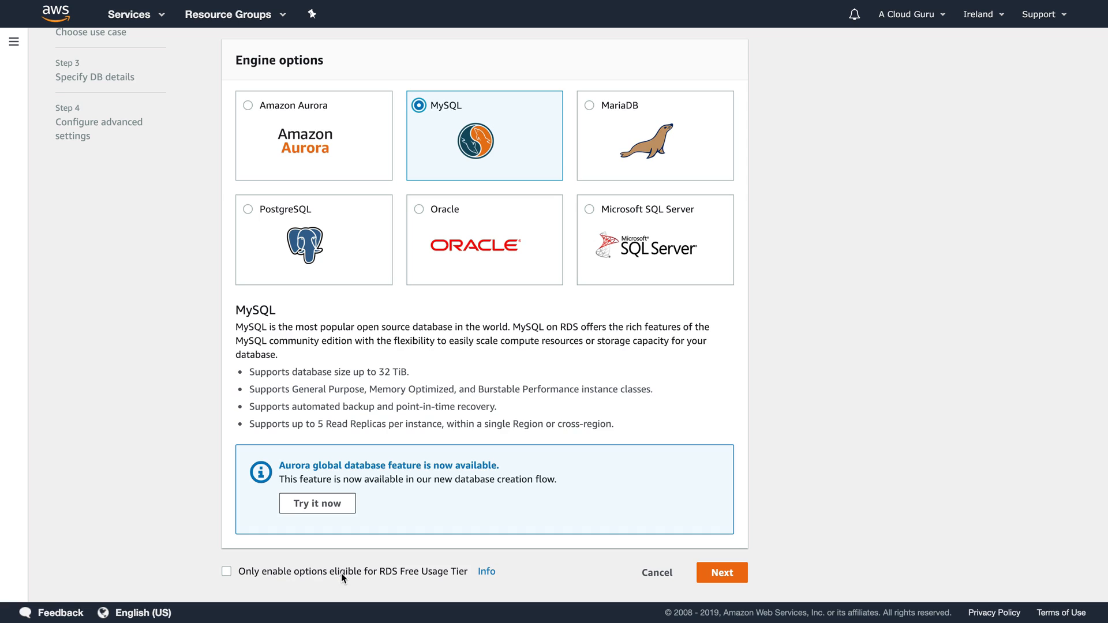
click(724, 573)
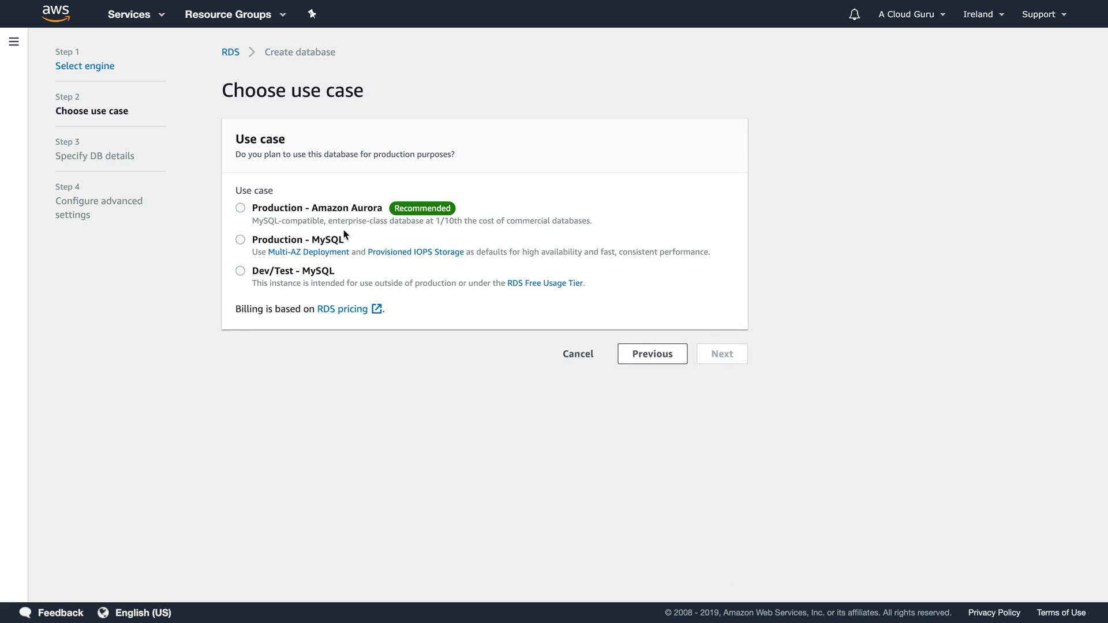
click(302, 269)
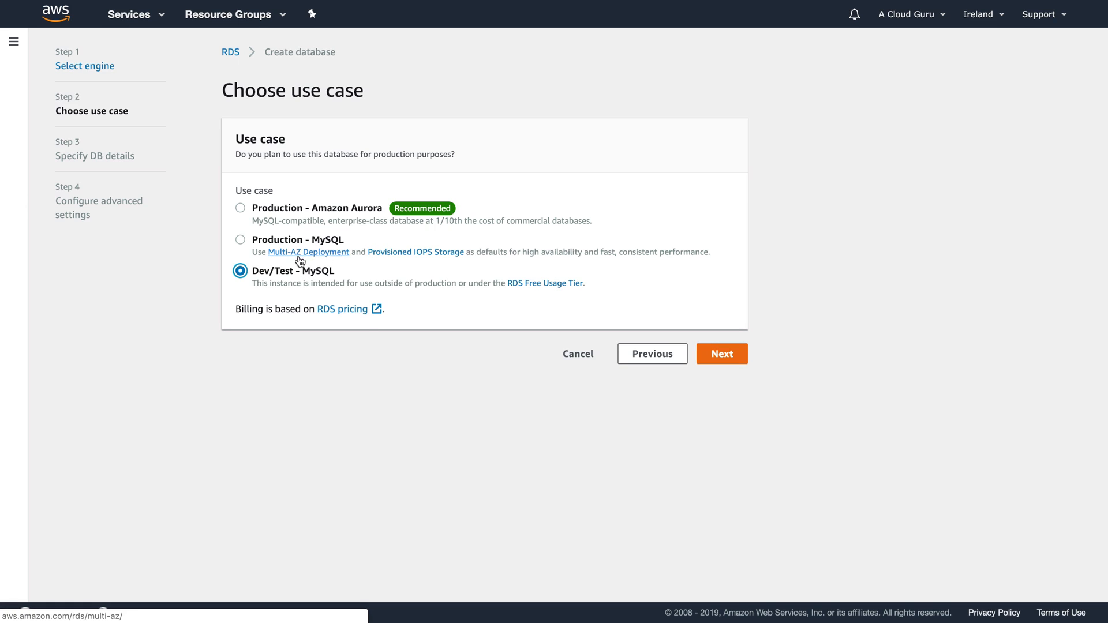
click(725, 353)
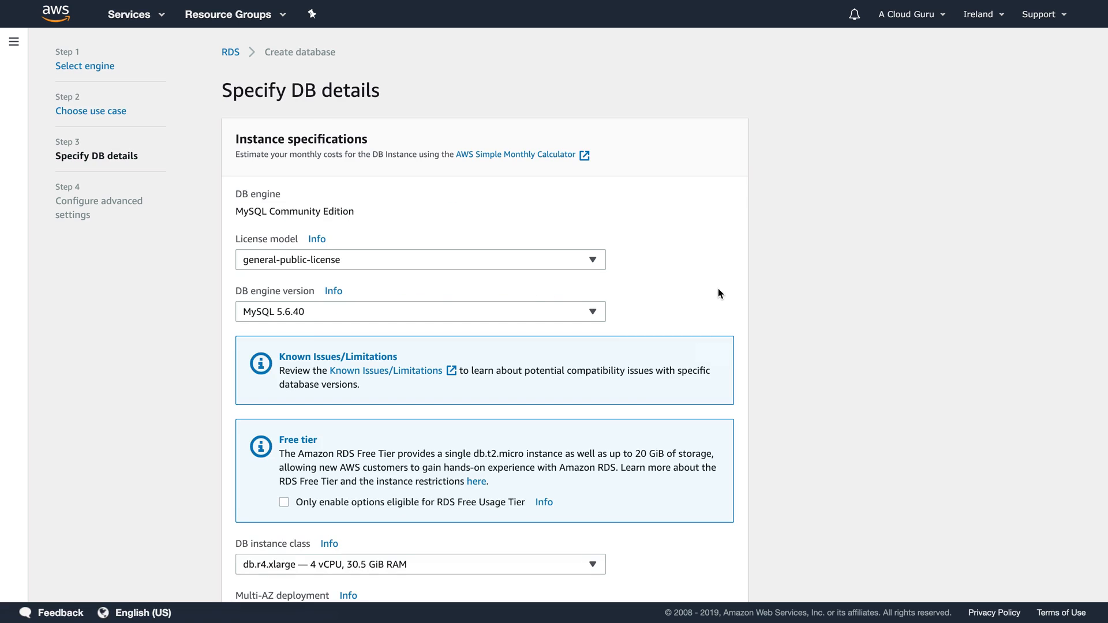
Step: Change the DB instance class to db.t2.micro, bringing the monthly estimate to 15.68 USD
scroll(717, 289, down, 3)
scroll(717, 289, down, 5)
click(354, 289)
scroll(358, 346, up, 10)
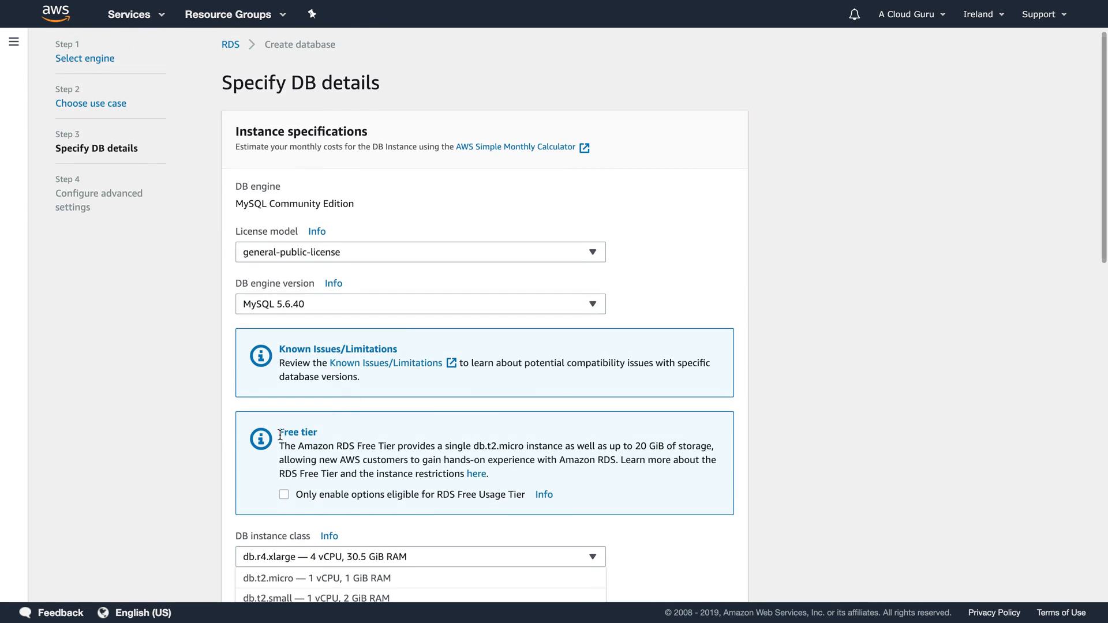
scroll(280, 434, down, 2)
scroll(299, 536, up, 2)
scroll(127, 486, down, 10)
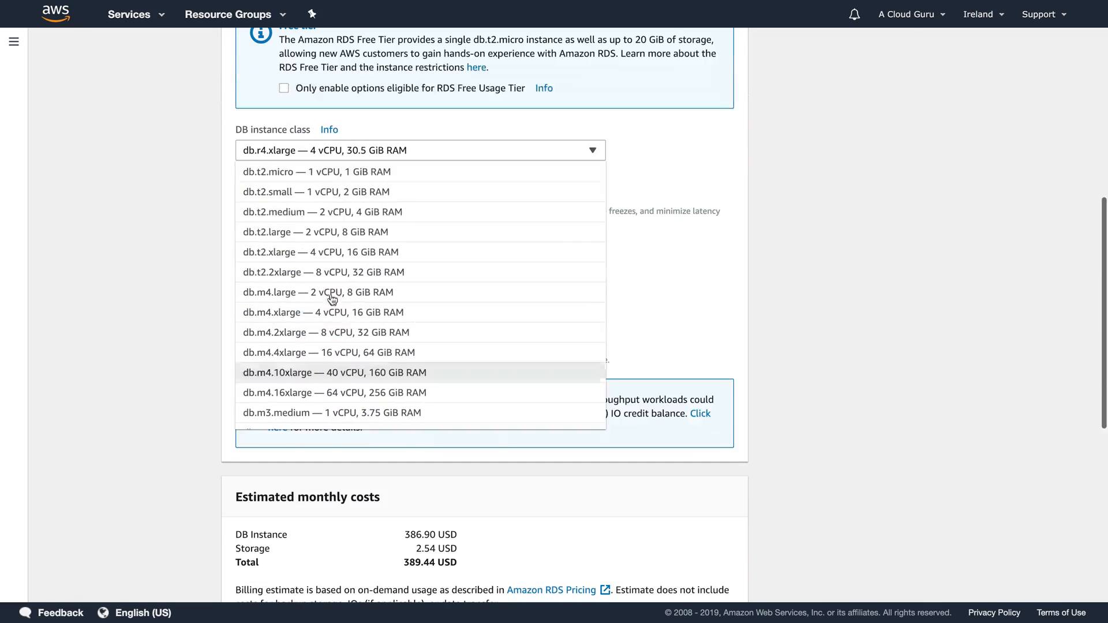
click(327, 181)
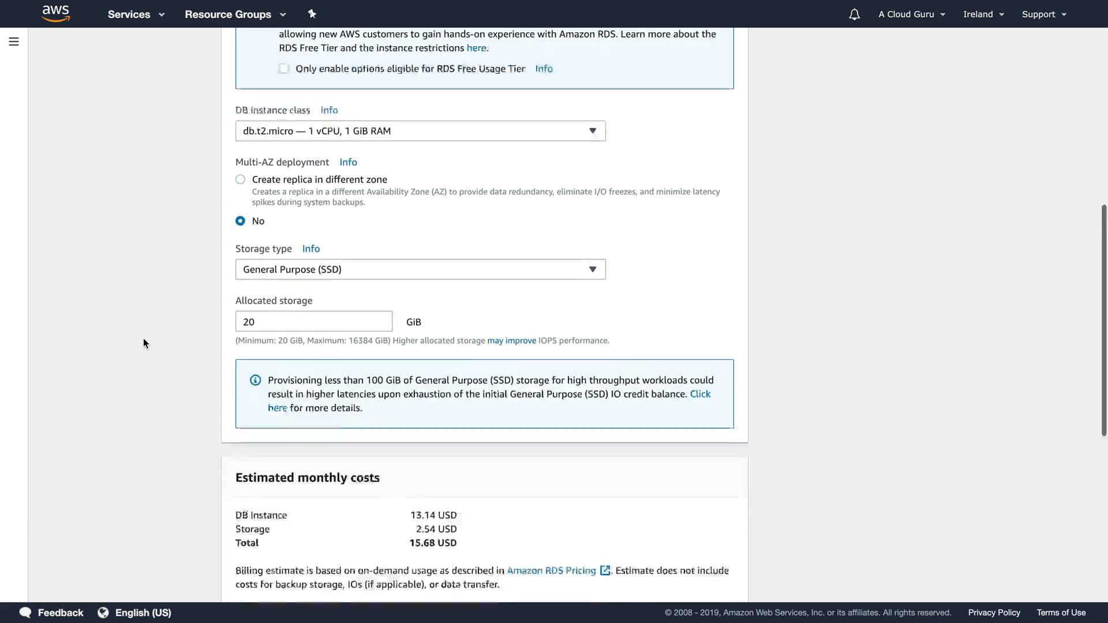
scroll(143, 341, down, 2)
scroll(185, 282, down, 4)
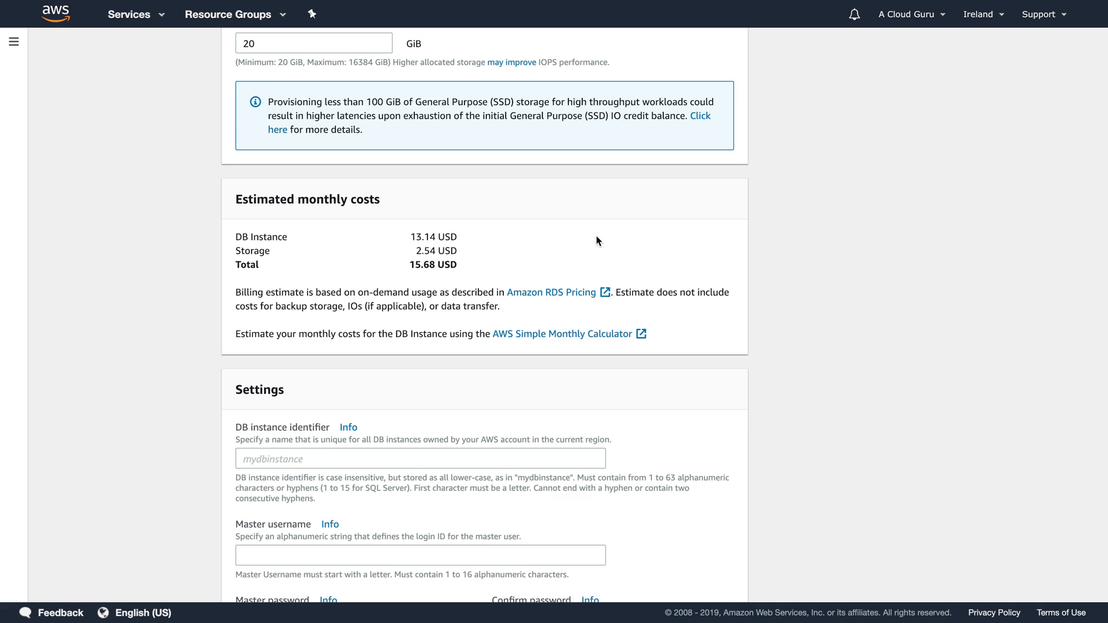
scroll(597, 236, down, 1)
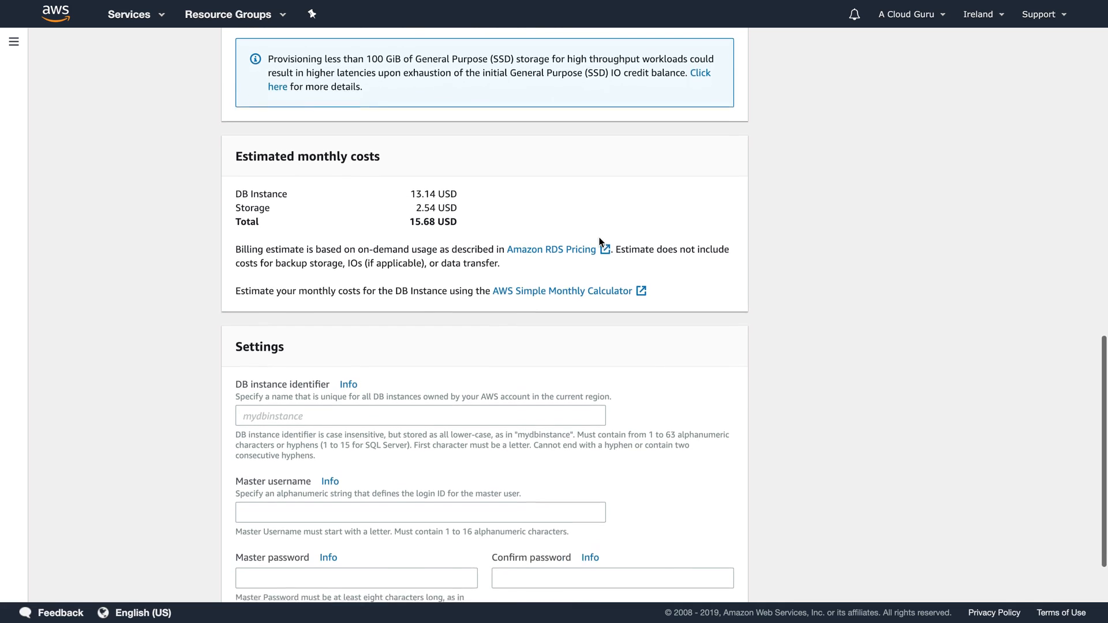
scroll(600, 241, down, 2)
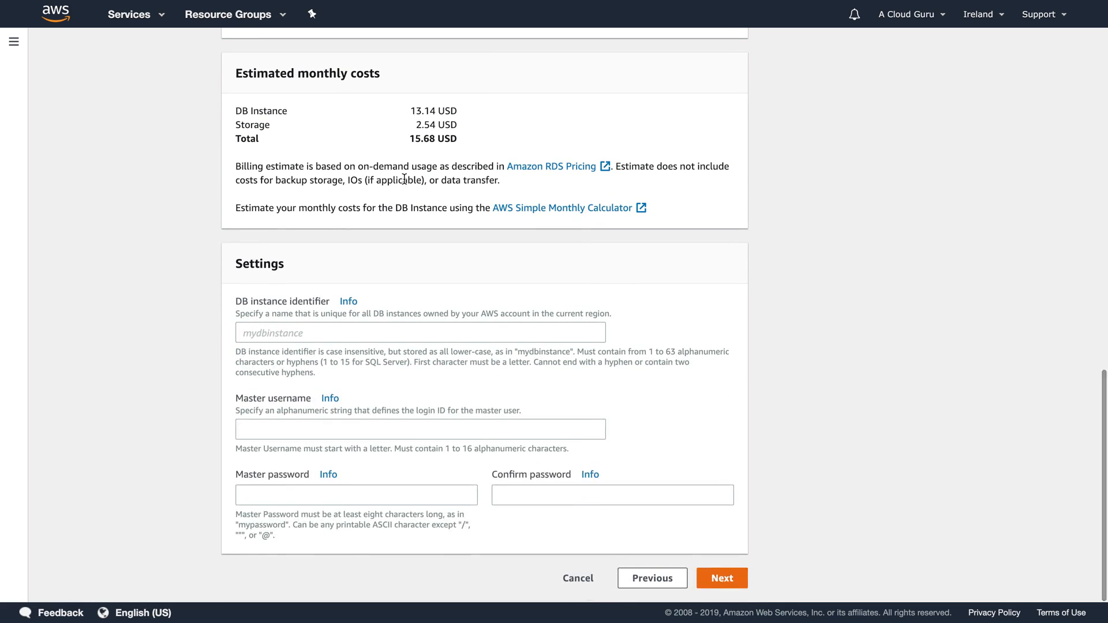
Step: Enter acloudguru as DB instance identifier plus master credentials, then go to advanced settings
click(264, 328)
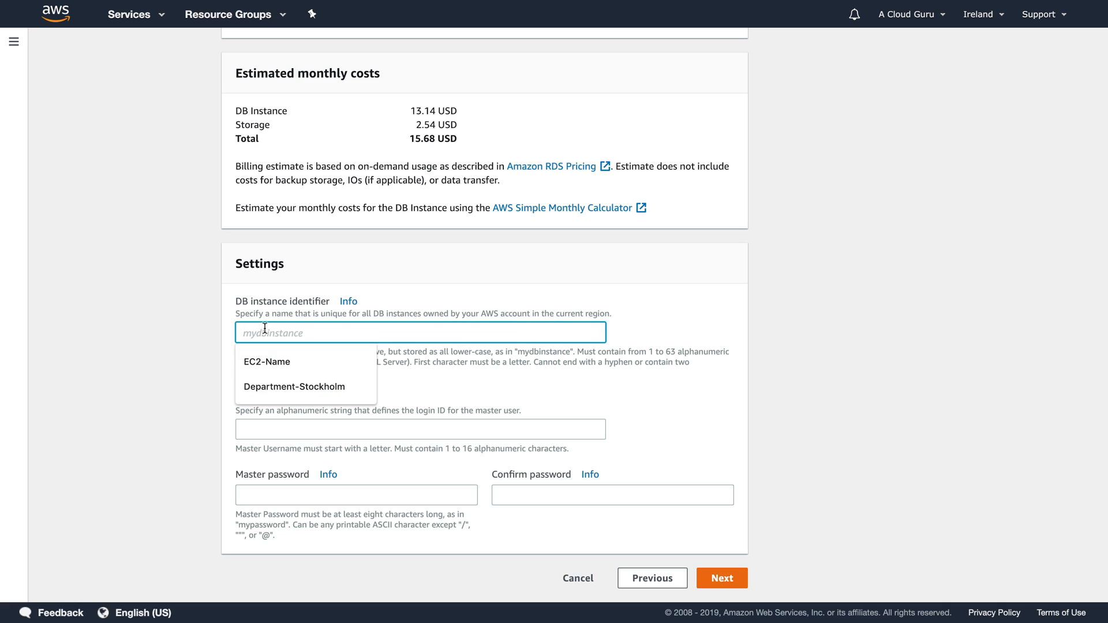
text(acloudguru)
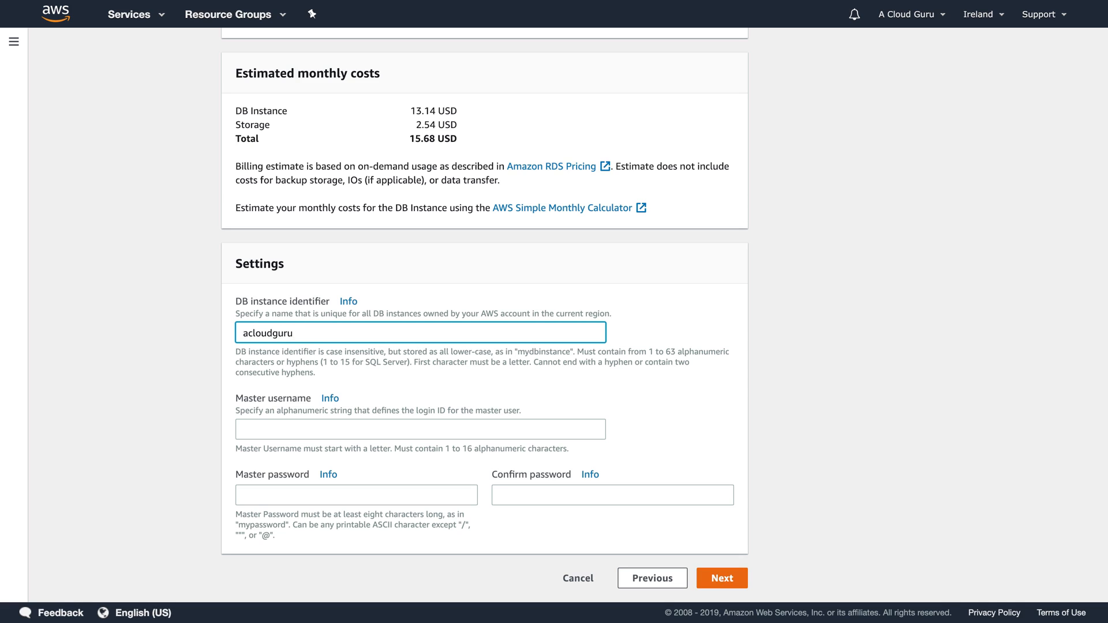
key(ctrl+a)
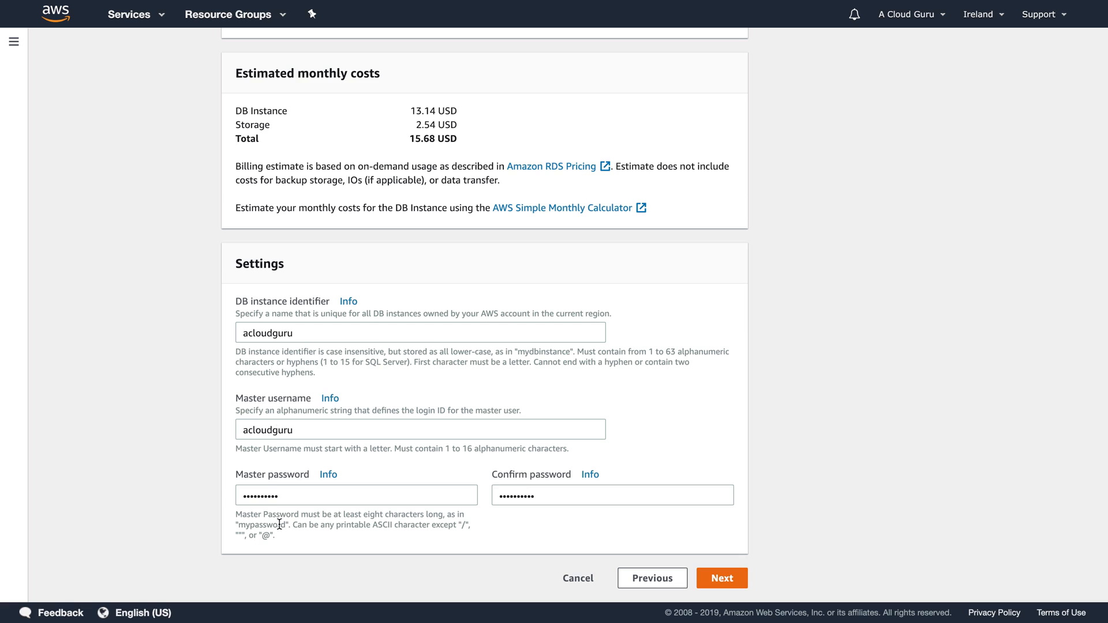
click(728, 574)
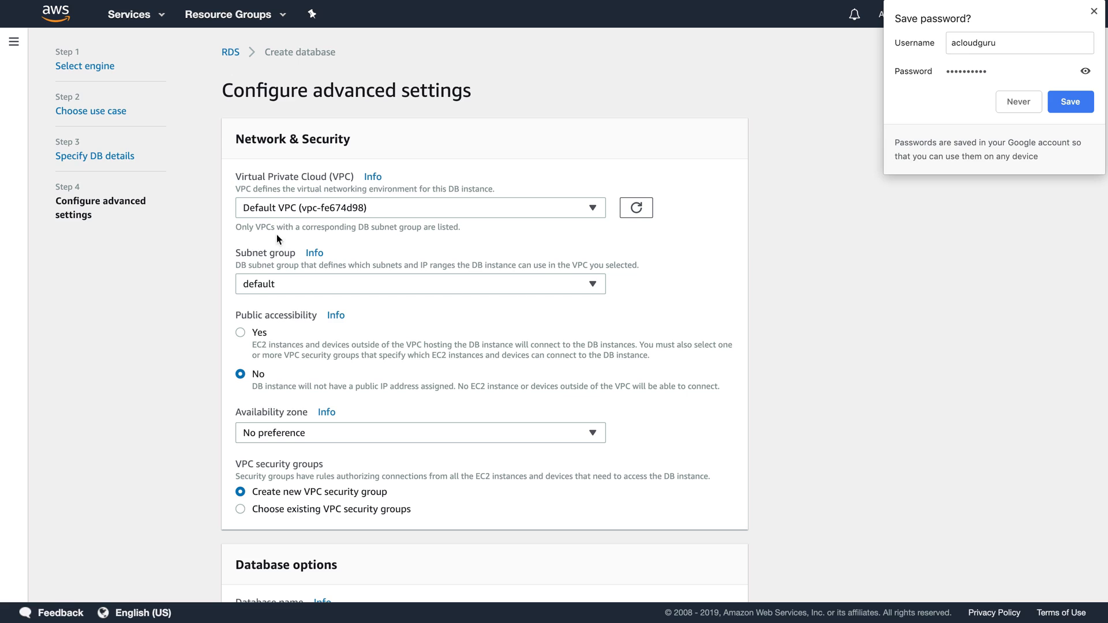
Step: Dismiss the save-password popup and keep the default subnet group and No preference availability zone
click(292, 282)
click(293, 282)
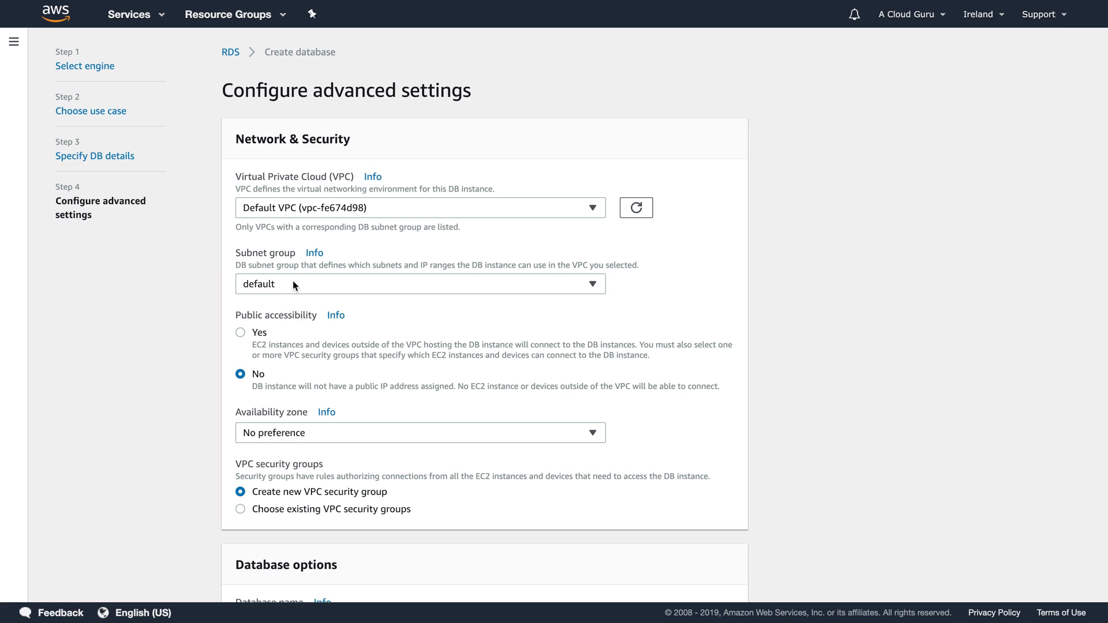
scroll(773, 322, down, 3)
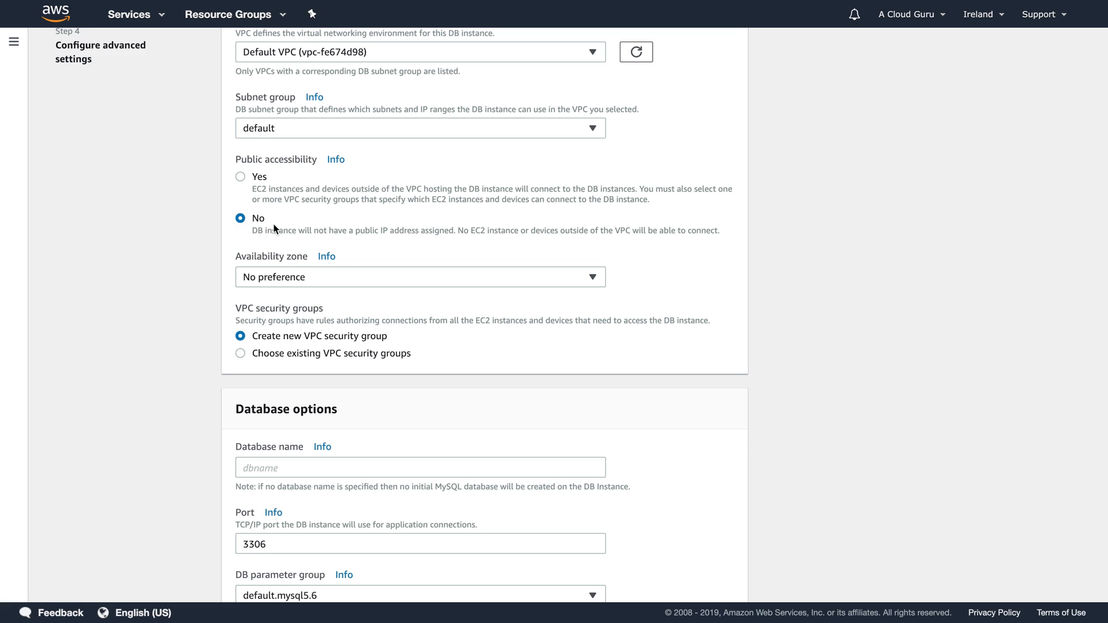
click(272, 280)
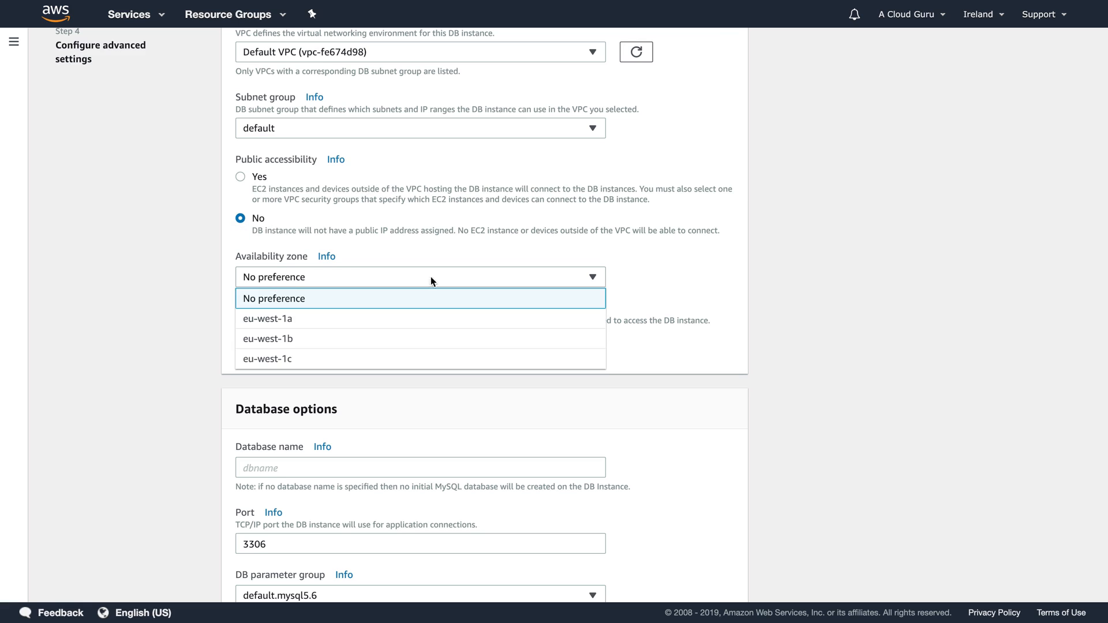
click(791, 266)
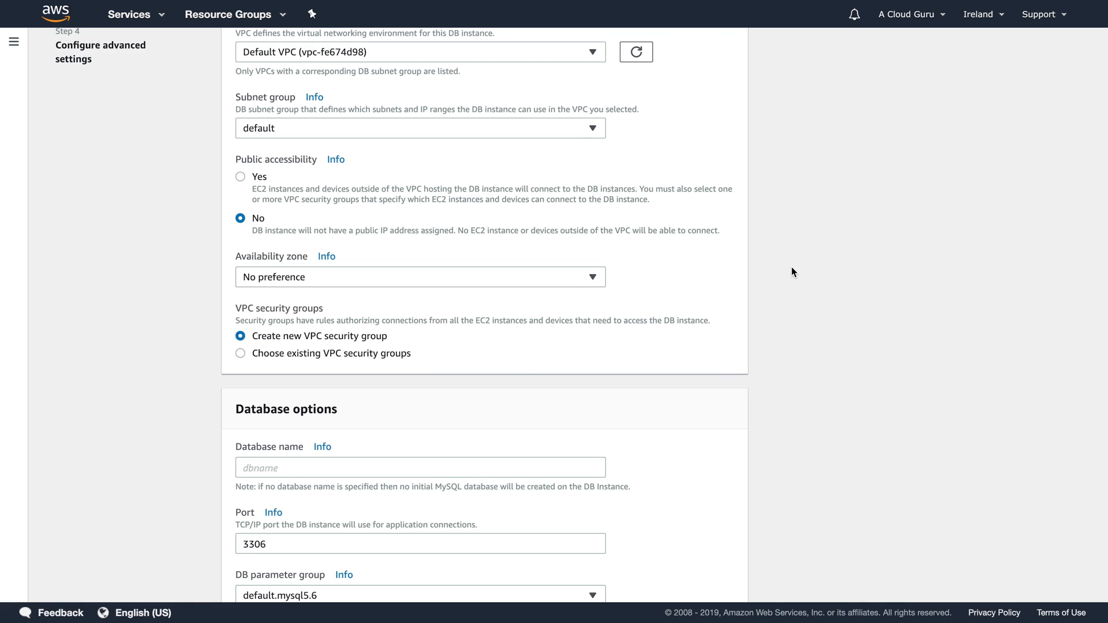
scroll(791, 266, down, 2)
scroll(791, 272, down, 2)
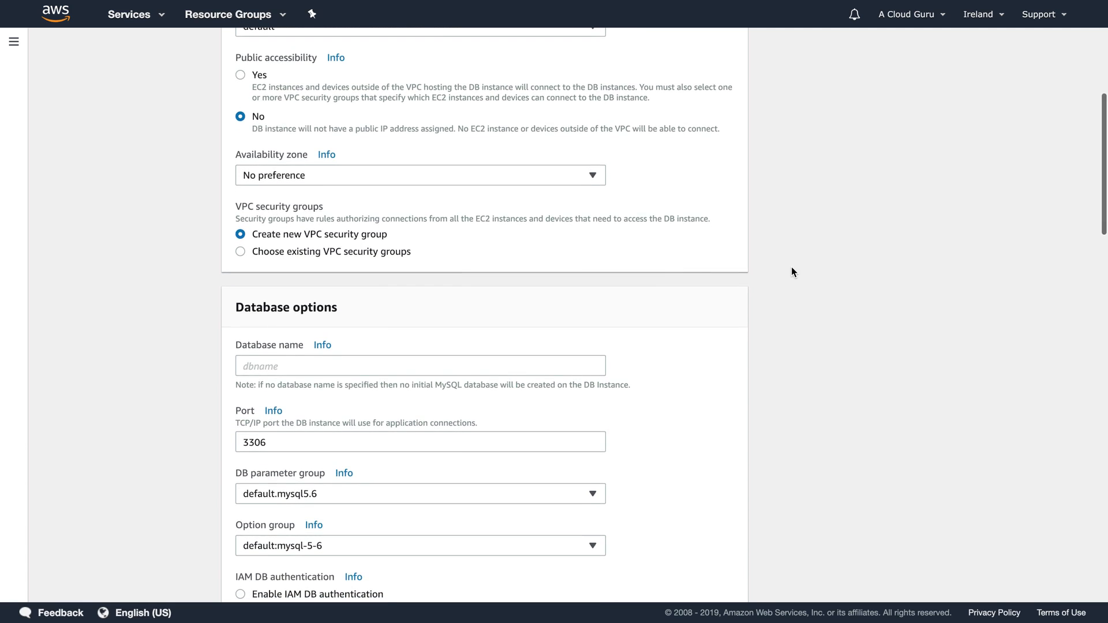
scroll(791, 268, down, 4)
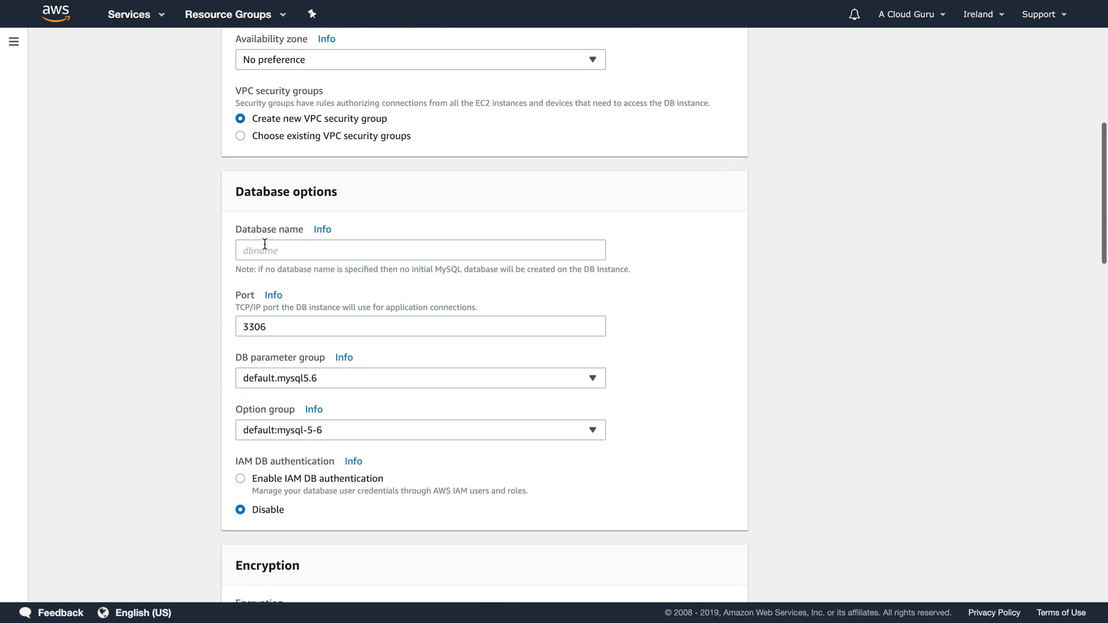
Step: Enter acloudguru as the initial Database name
click(265, 246)
text(acloudguru)
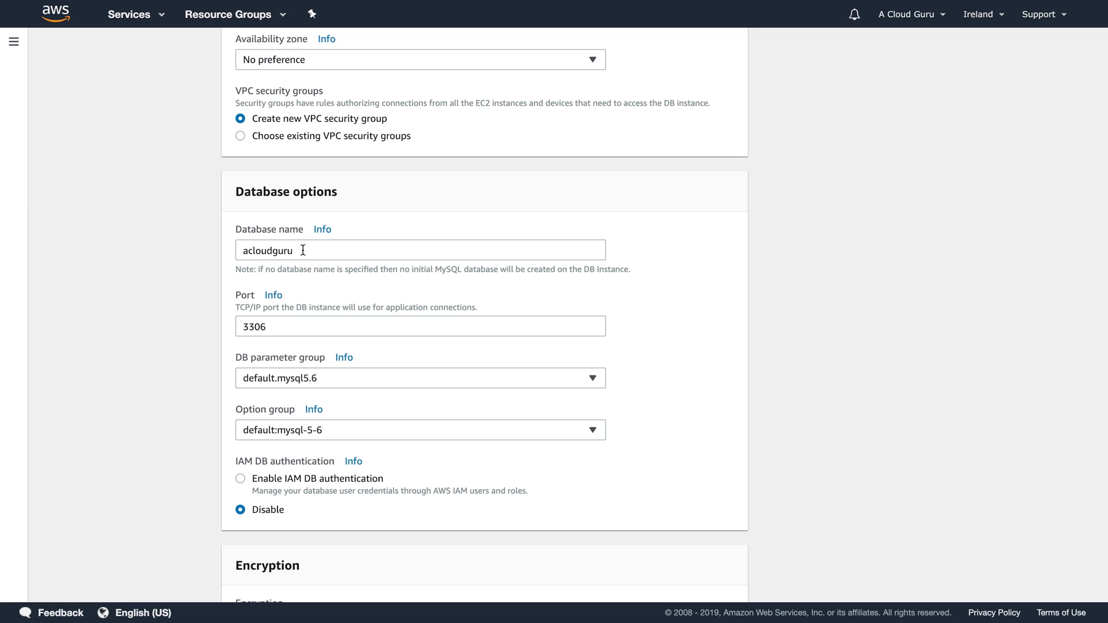
scroll(307, 252, down, 1)
scroll(307, 252, down, 10)
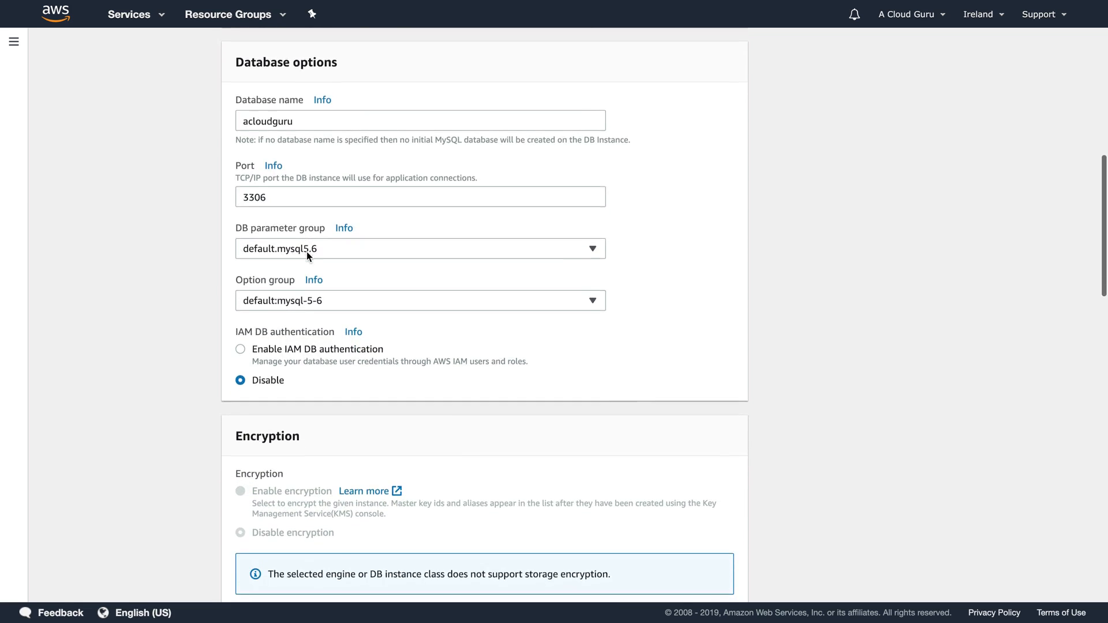
scroll(307, 252, down, 1)
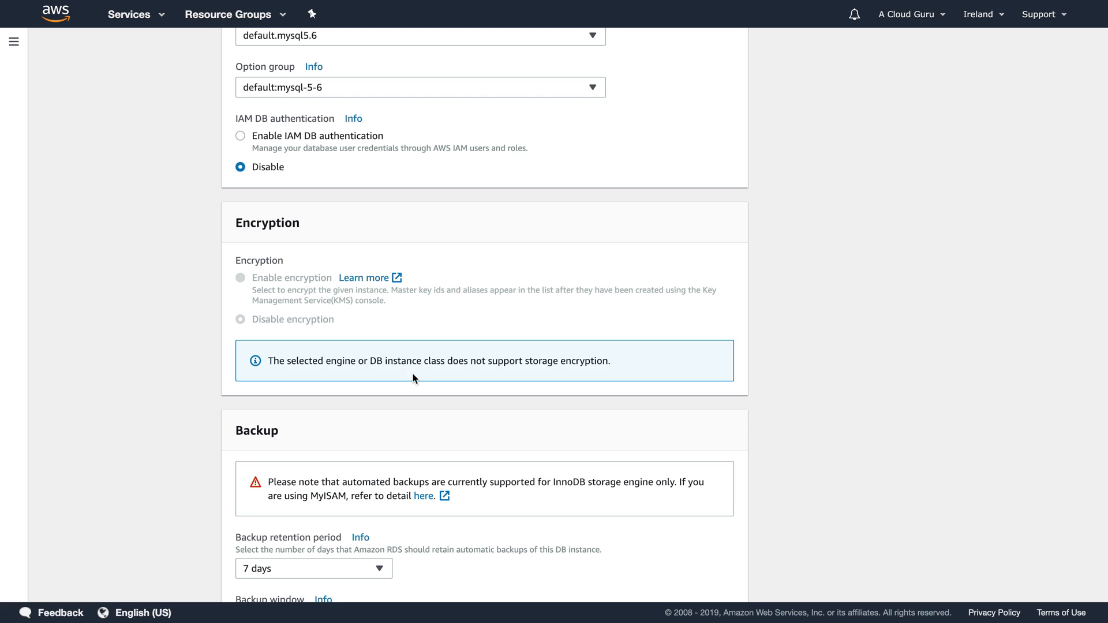
Step: Change the backup retention period from 7 days to 0 days
scroll(780, 355, down, 6)
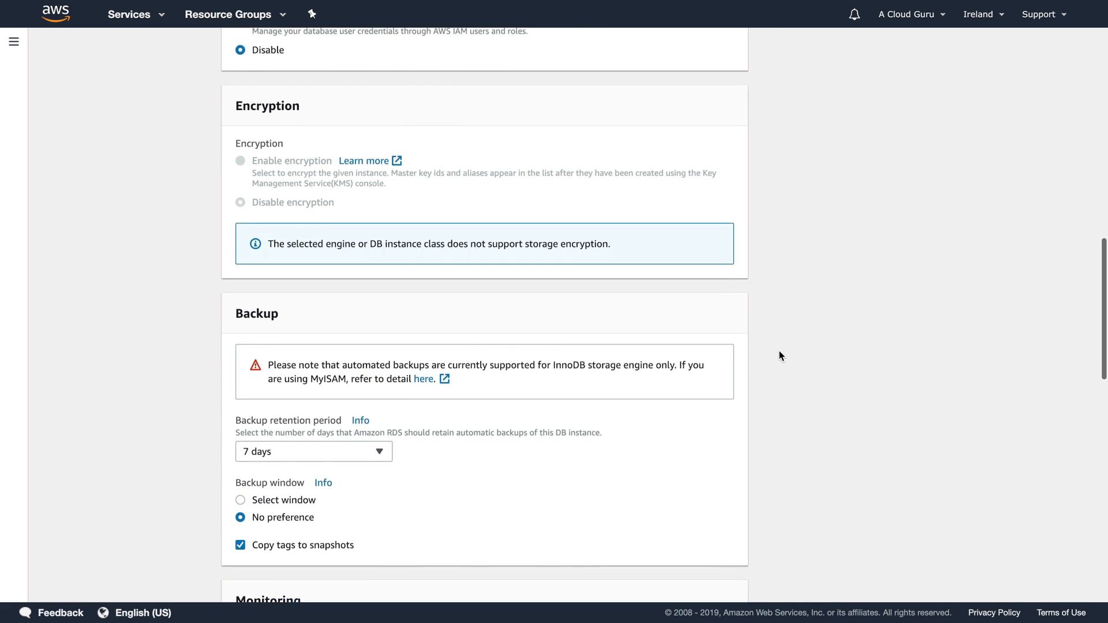
scroll(780, 355, down, 2)
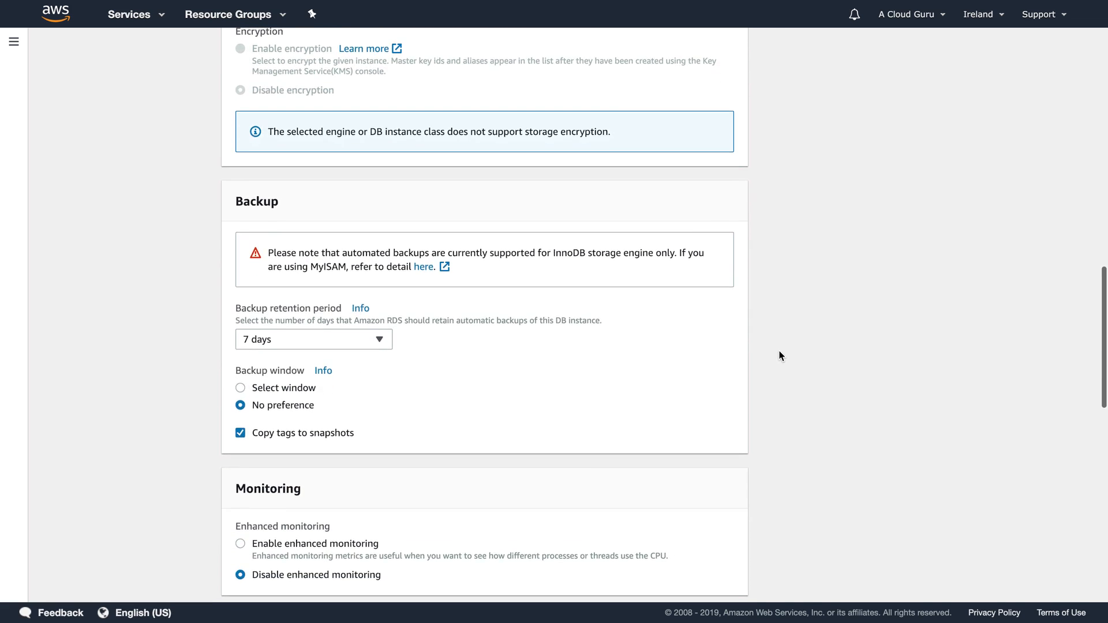
click(298, 340)
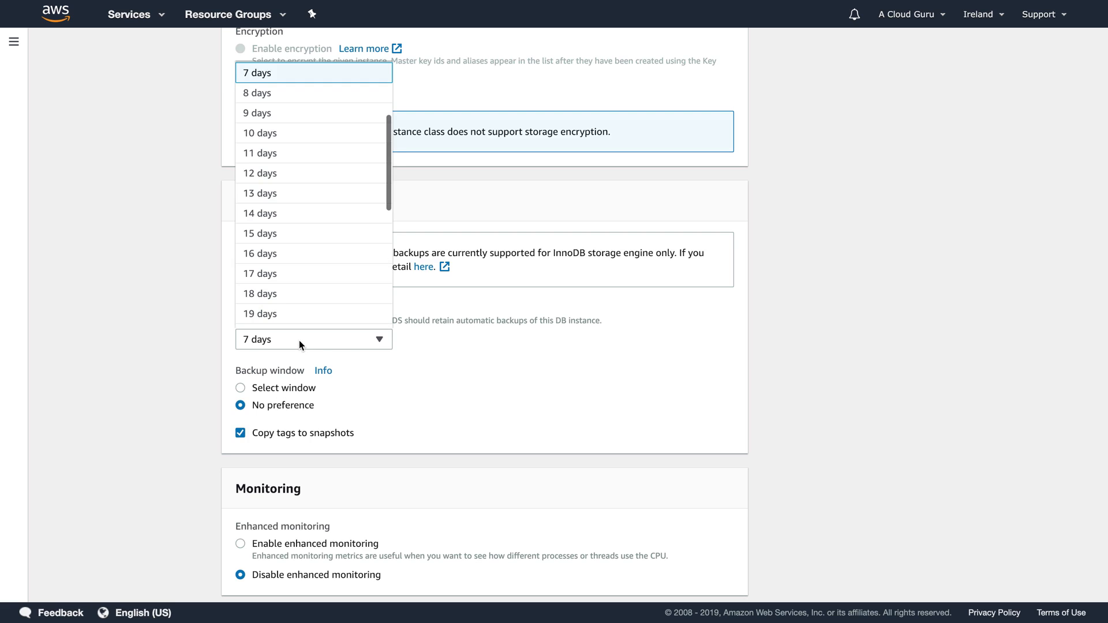
click(498, 388)
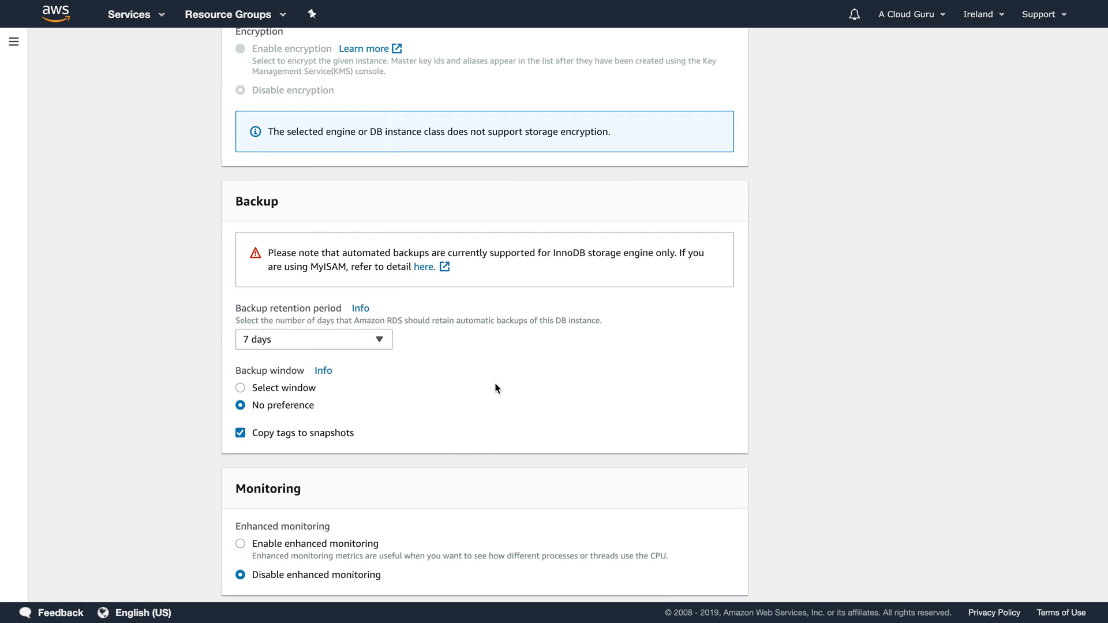
click(309, 340)
scroll(309, 342, up, 12)
scroll(292, 485, up, 4)
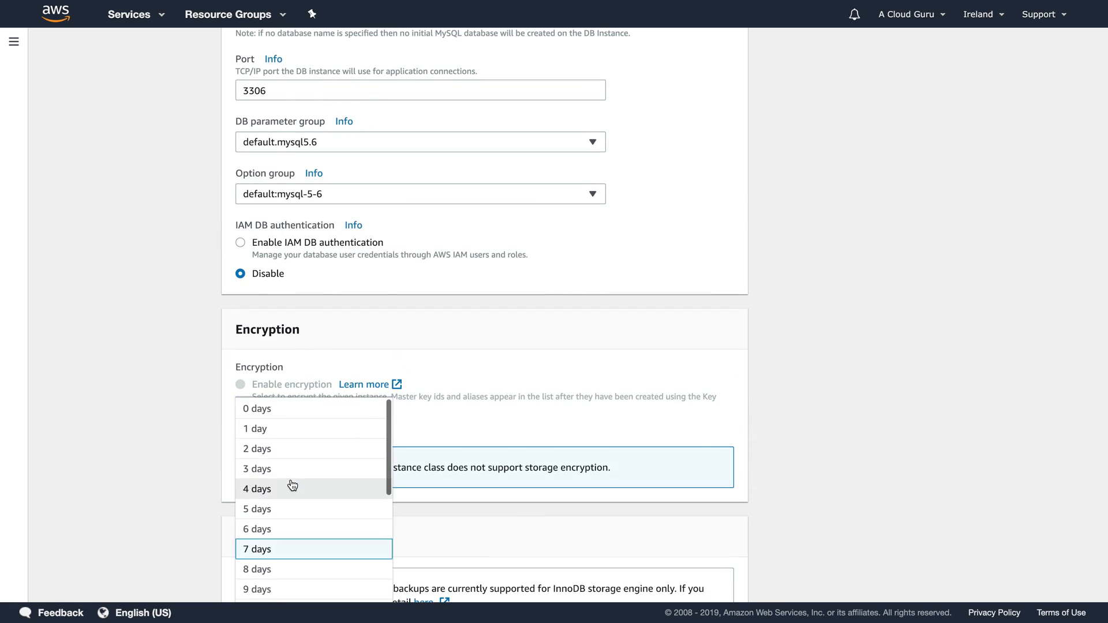
click(300, 445)
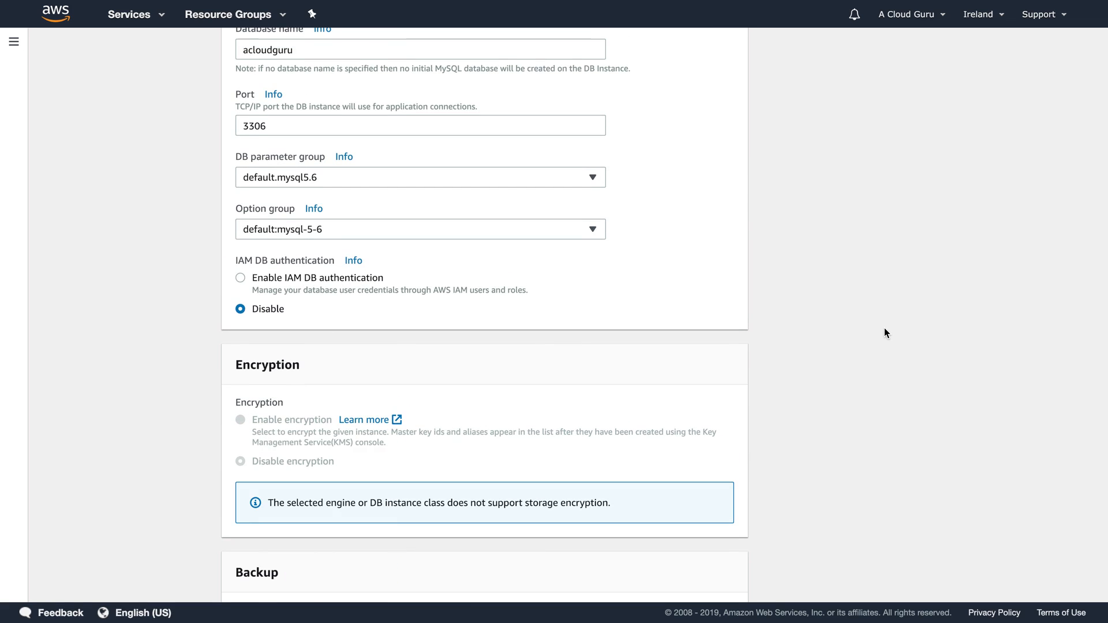
Step: Review the remaining options, leaving enhanced monitoring disabled and deletion protection off
scroll(884, 329, down, 8)
scroll(884, 327, down, 1)
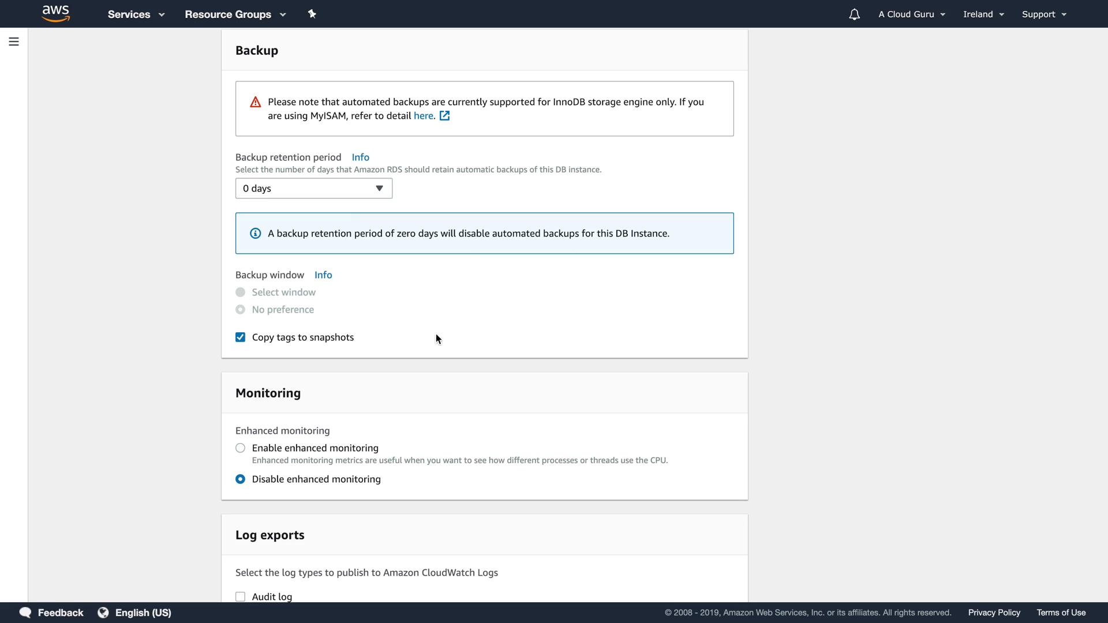
scroll(430, 339, down, 3)
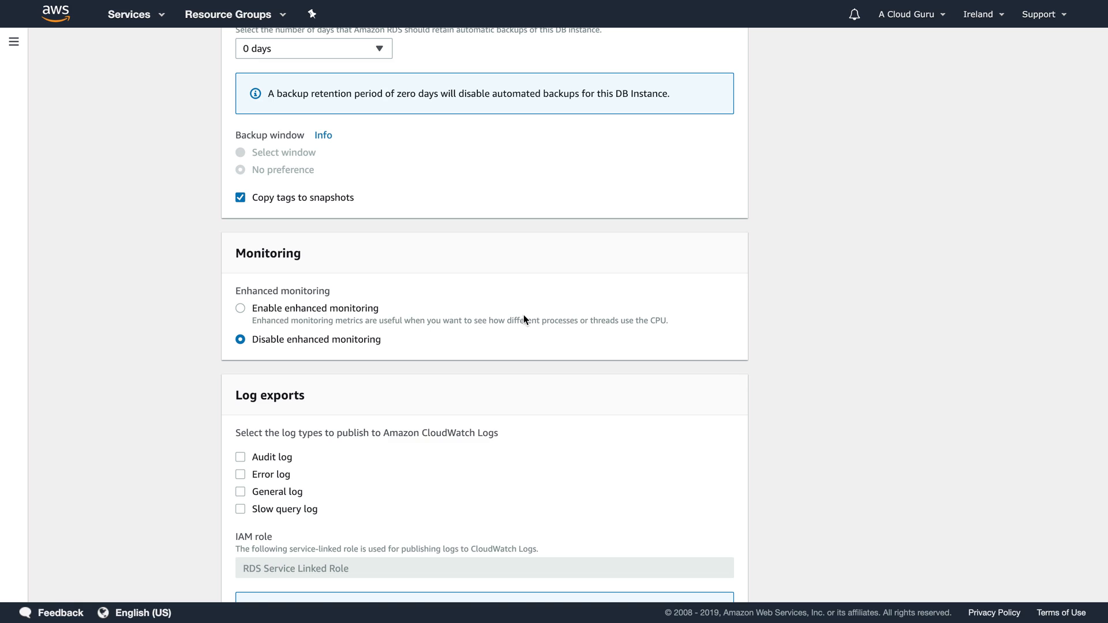
scroll(523, 317, down, 2)
scroll(523, 315, down, 4)
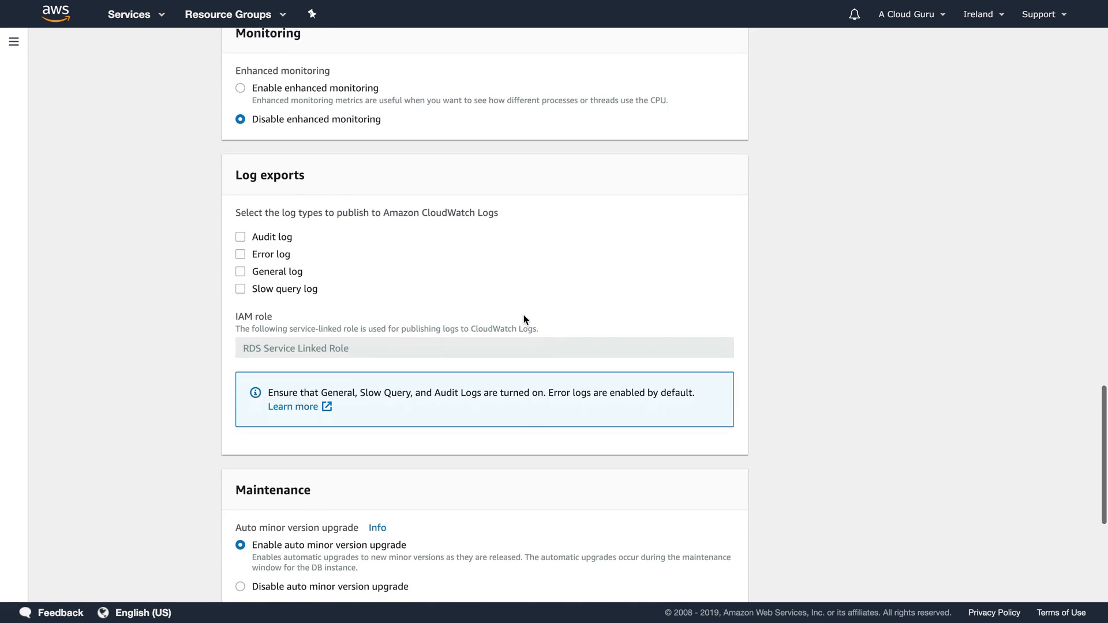
scroll(524, 319, down, 5)
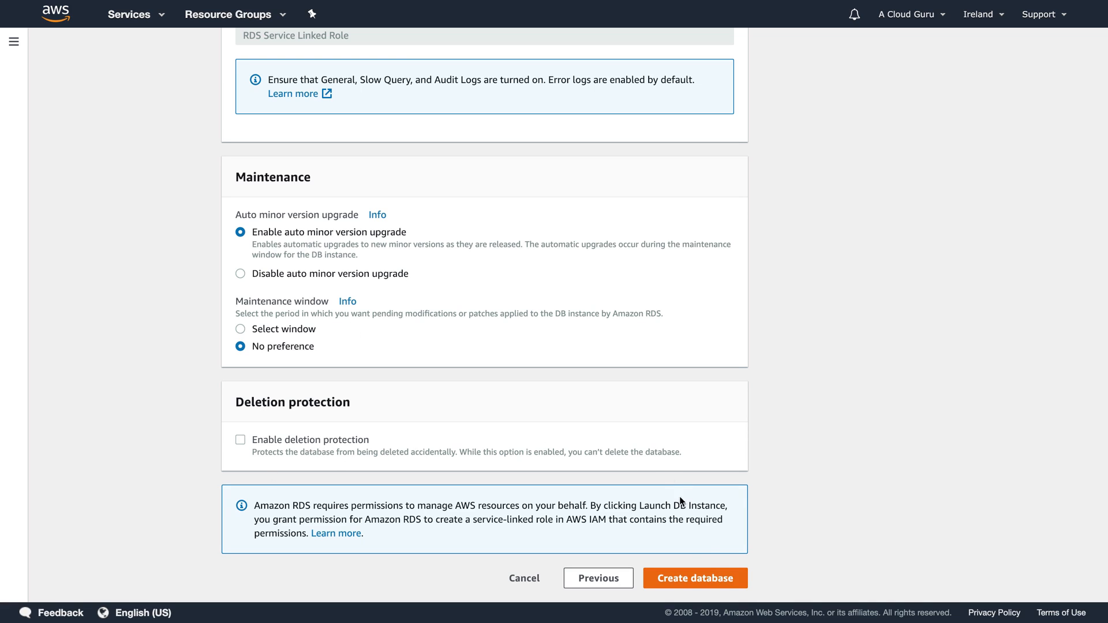
Step: Create the database, view the acloudguru instance details, then return to the RDS dashboard
click(705, 579)
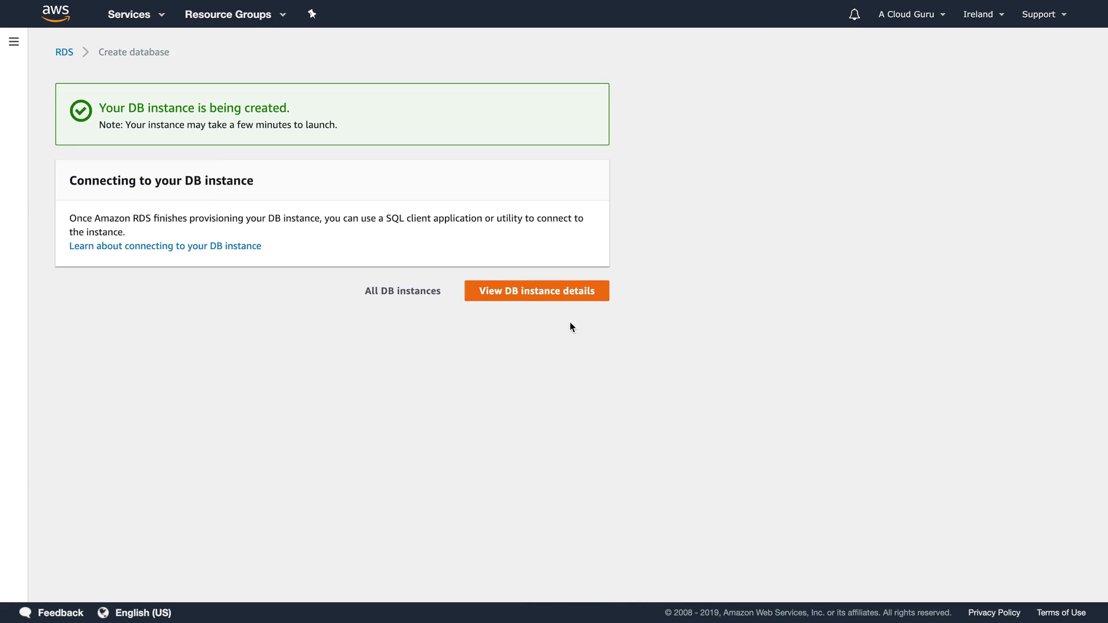
click(541, 290)
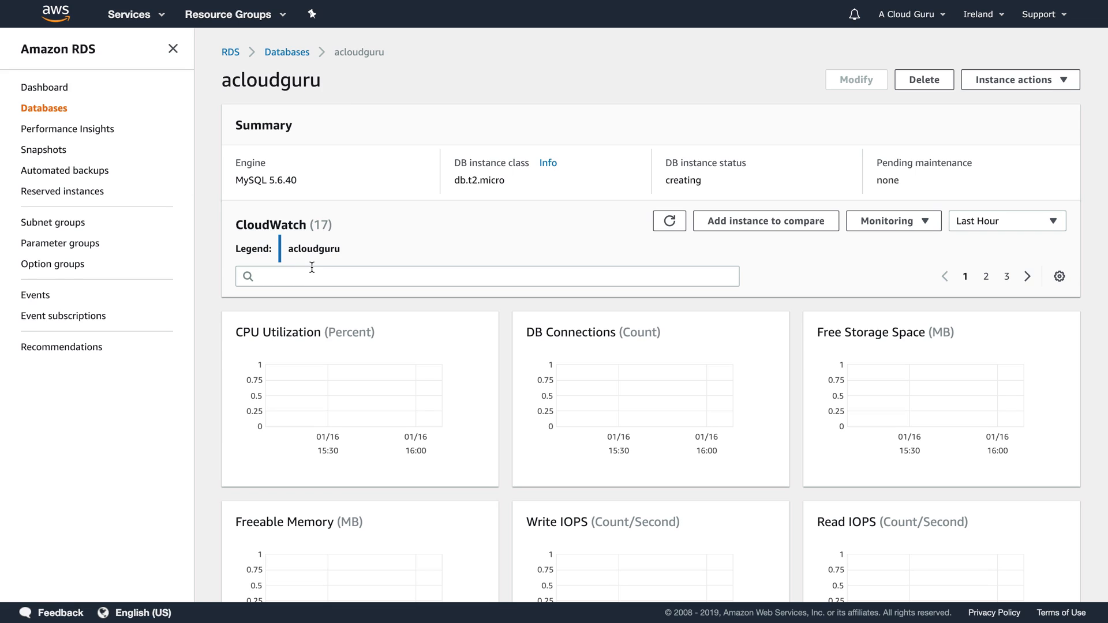
click(45, 89)
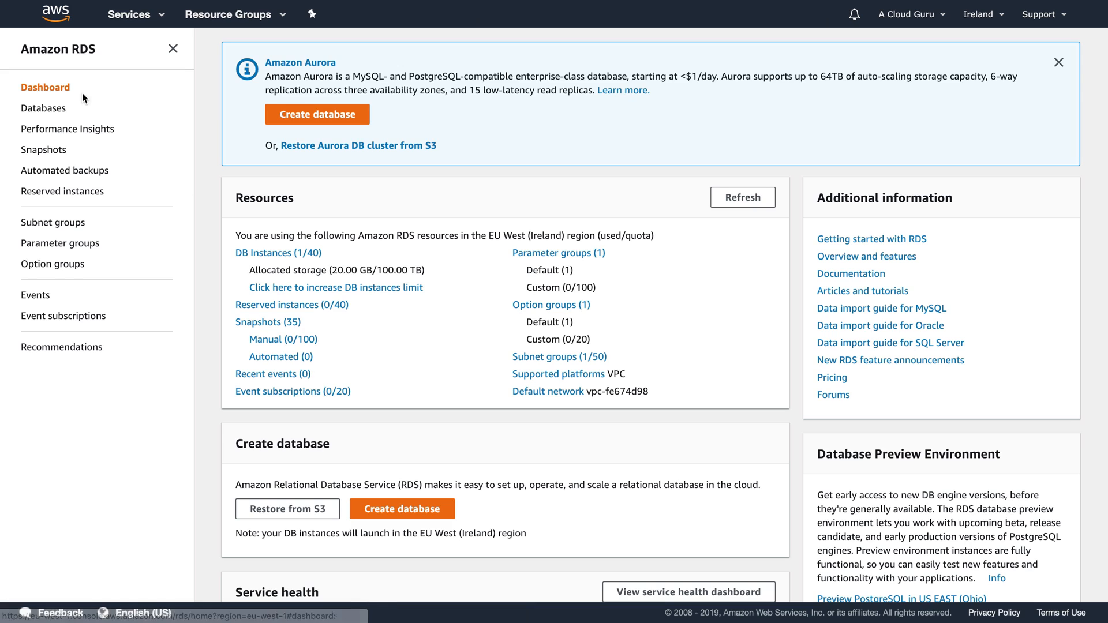
Step: Launch an EC2 Amazon Linux 2 t2.micro instance and expand its Advanced Details section
click(157, 17)
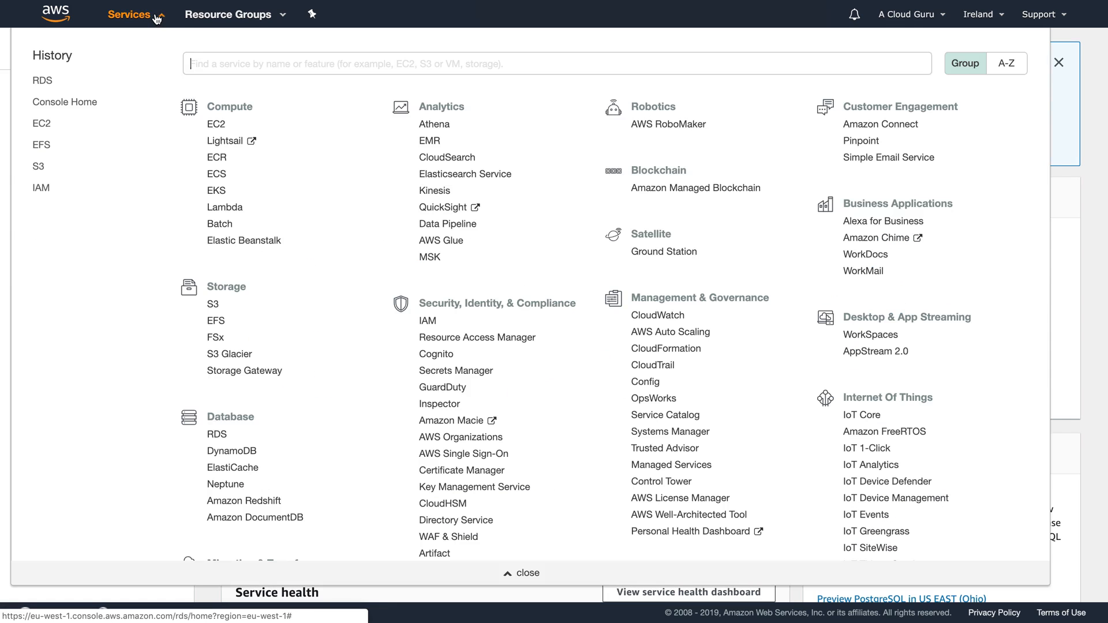
click(218, 127)
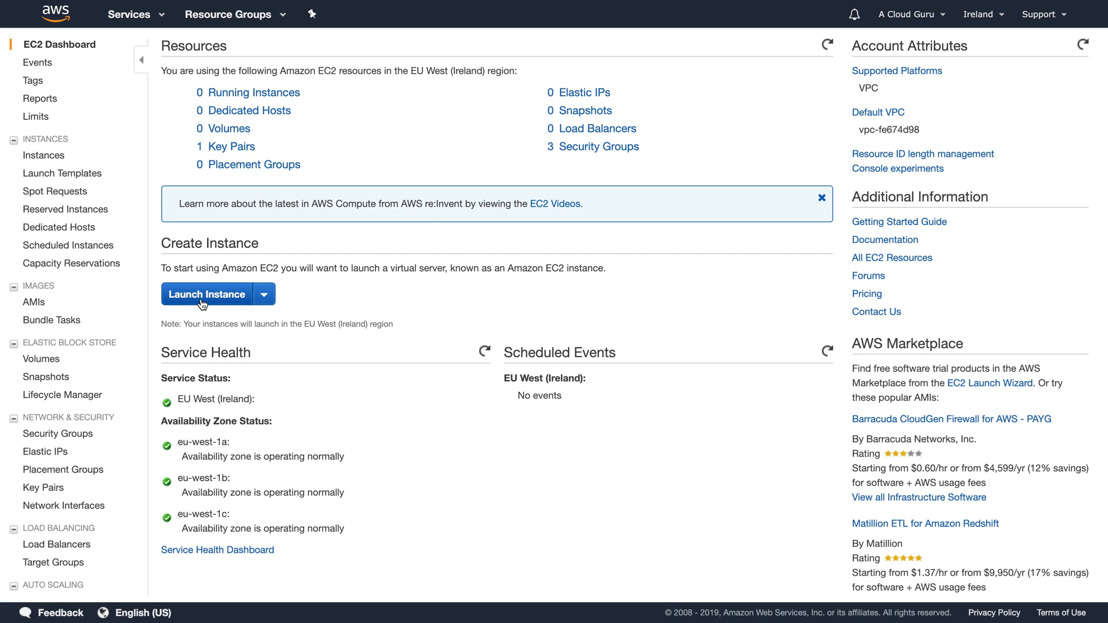
click(202, 300)
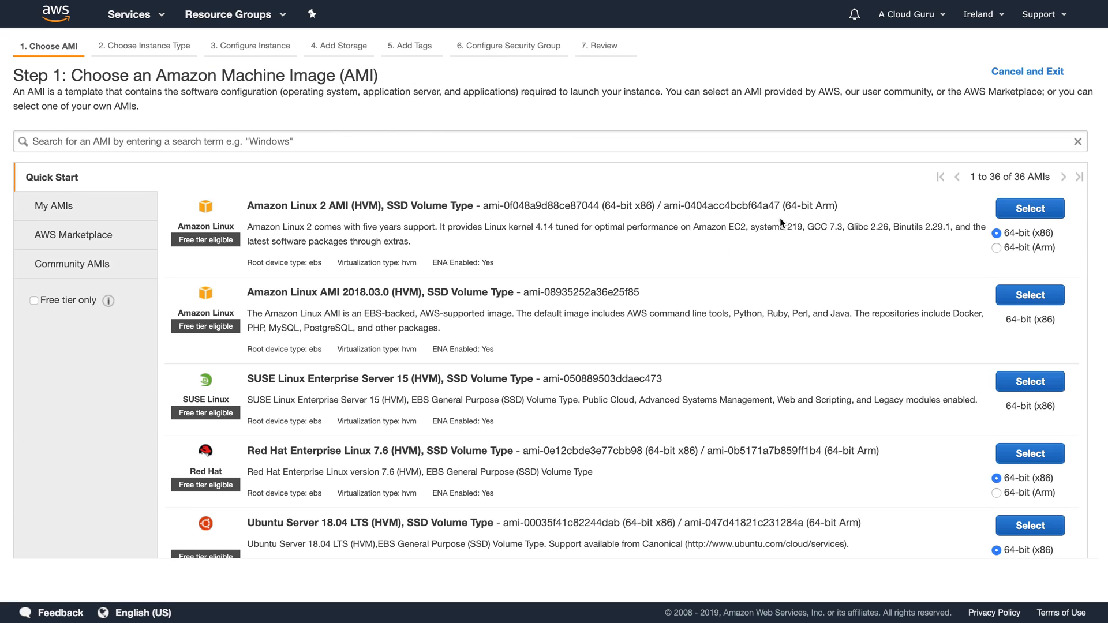
click(1034, 206)
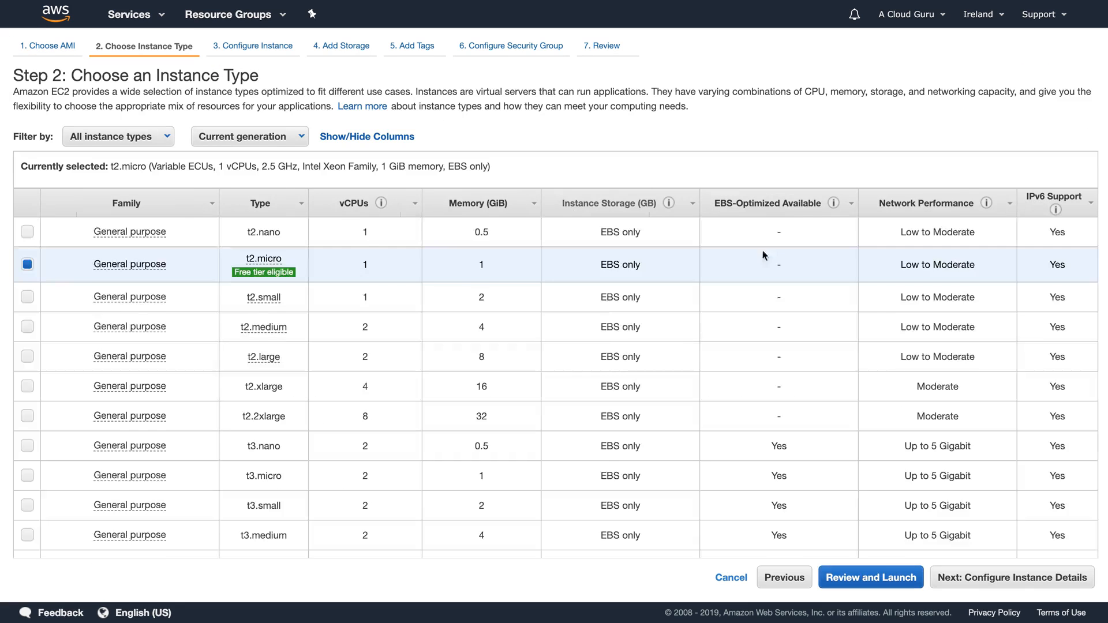
click(1008, 576)
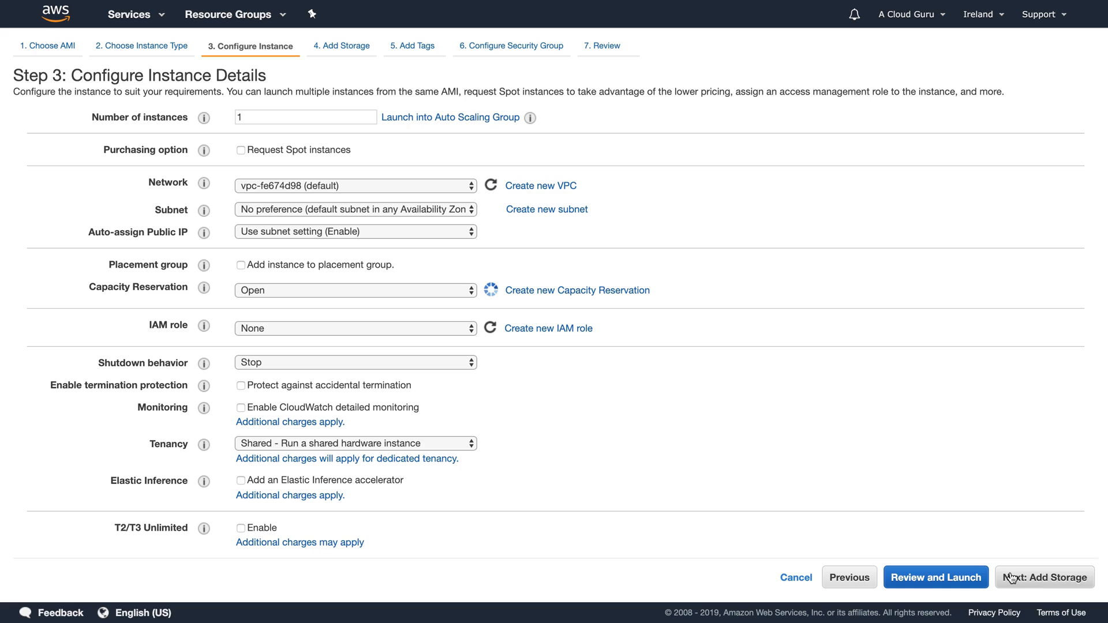
scroll(279, 232, down, 1)
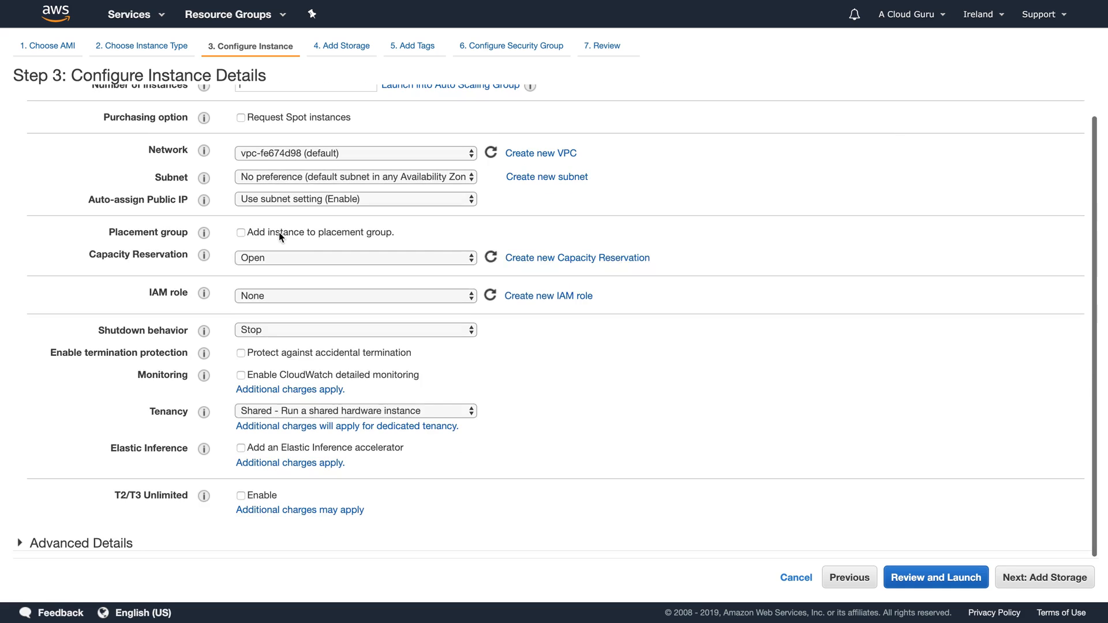
click(95, 545)
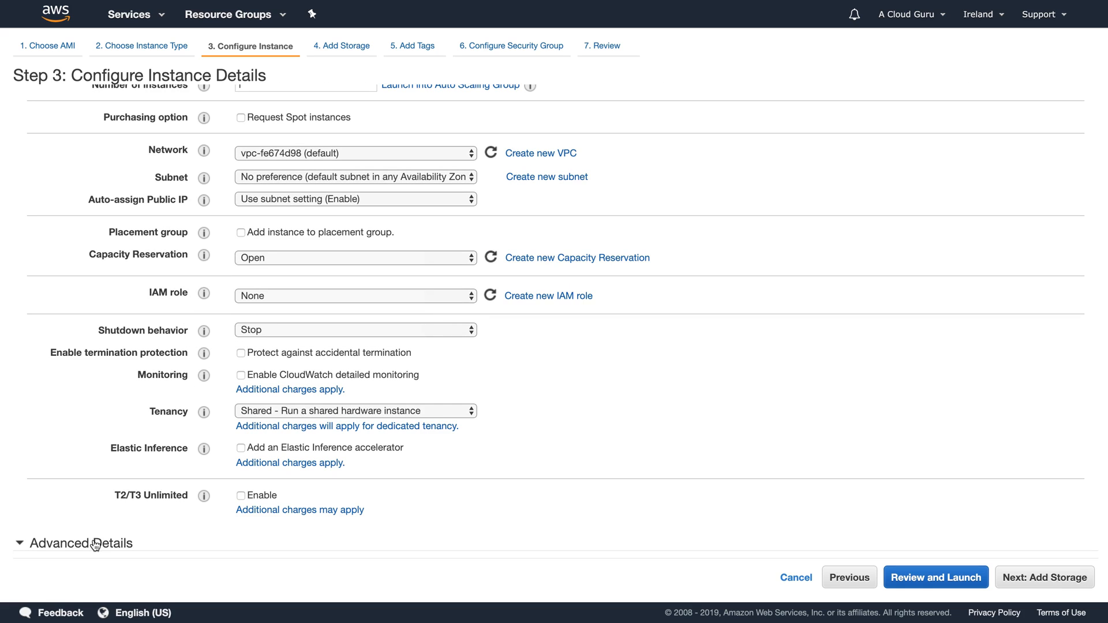
scroll(74, 521, down, 3)
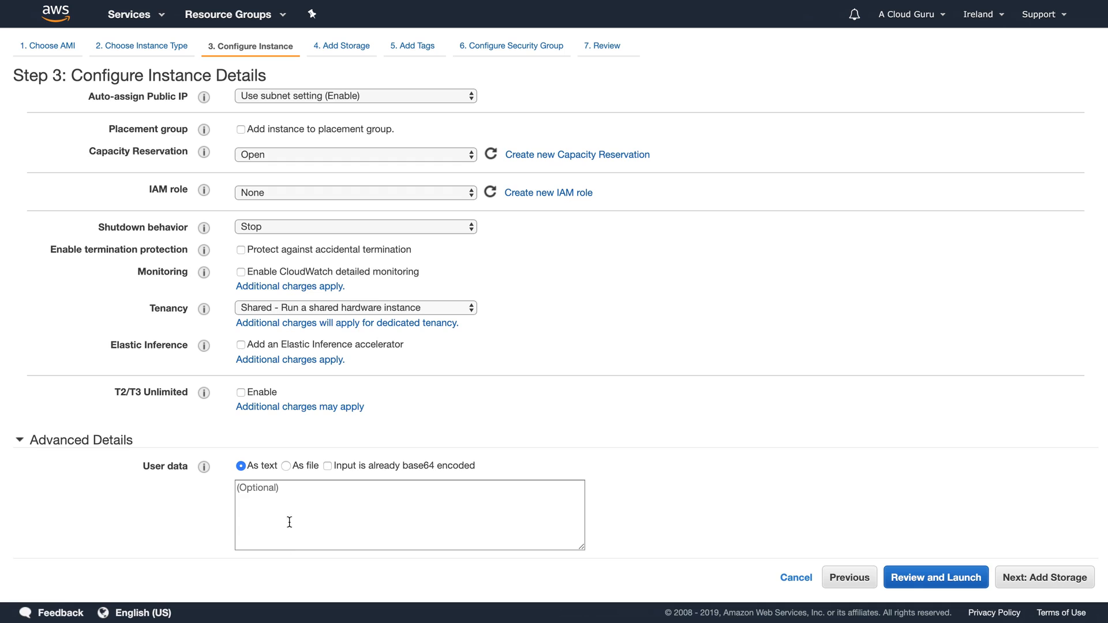
Step: Put the cursor in the EC2 User data field, ready for the wordpress.sh script
click(290, 498)
Step: Paste the wordpress.sh script as user data and move past storage to tagging
text(#!/bin/bash yum install httpd php php-mysql -y cd /var/www/html wget https://wordpress.org/latest.tar.gz tar -xzf latest.tar.gz cp -r wordpress/* /var/www/html/ rm -rf wordpress rm -rf latest.tar.gz chmod -R 755 wp-content chown -R apache:apache wp-content chkconfig httpd on)
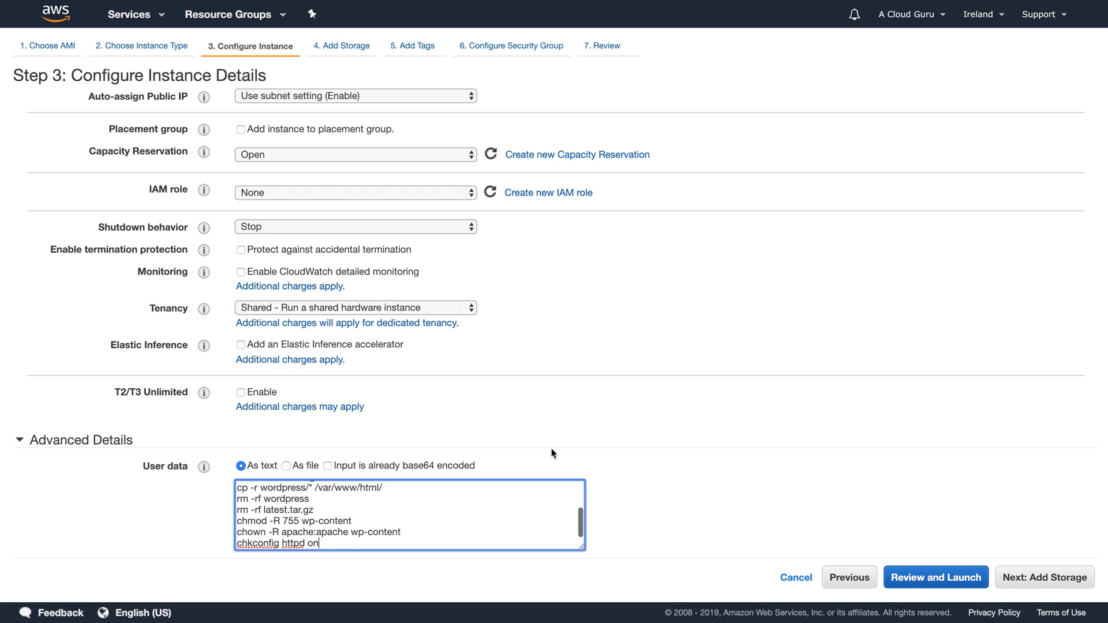
click(1037, 577)
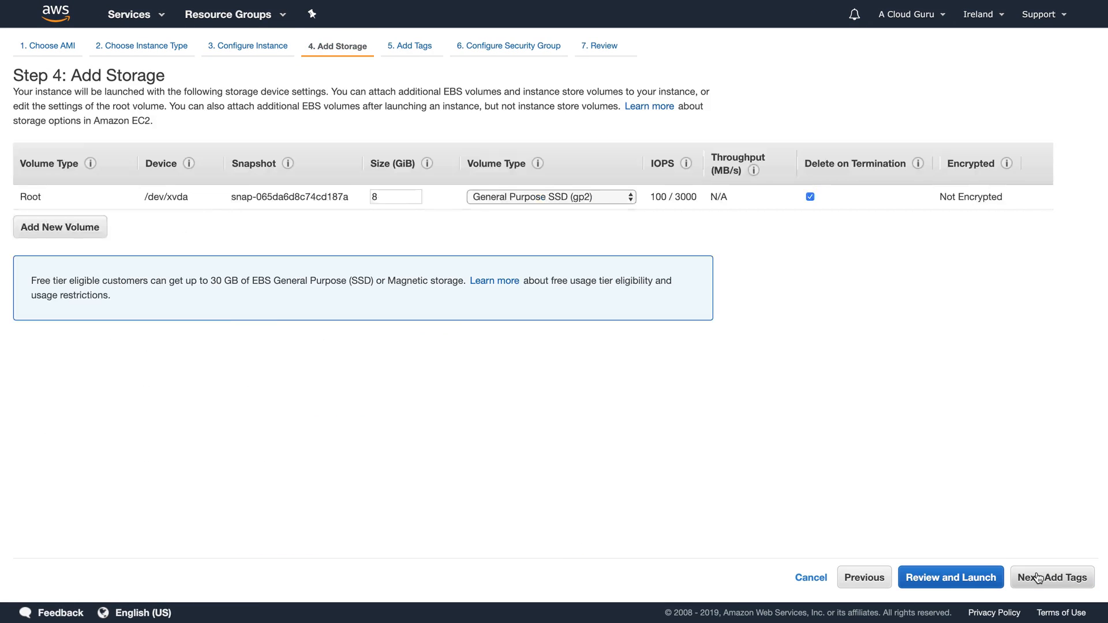
click(1038, 578)
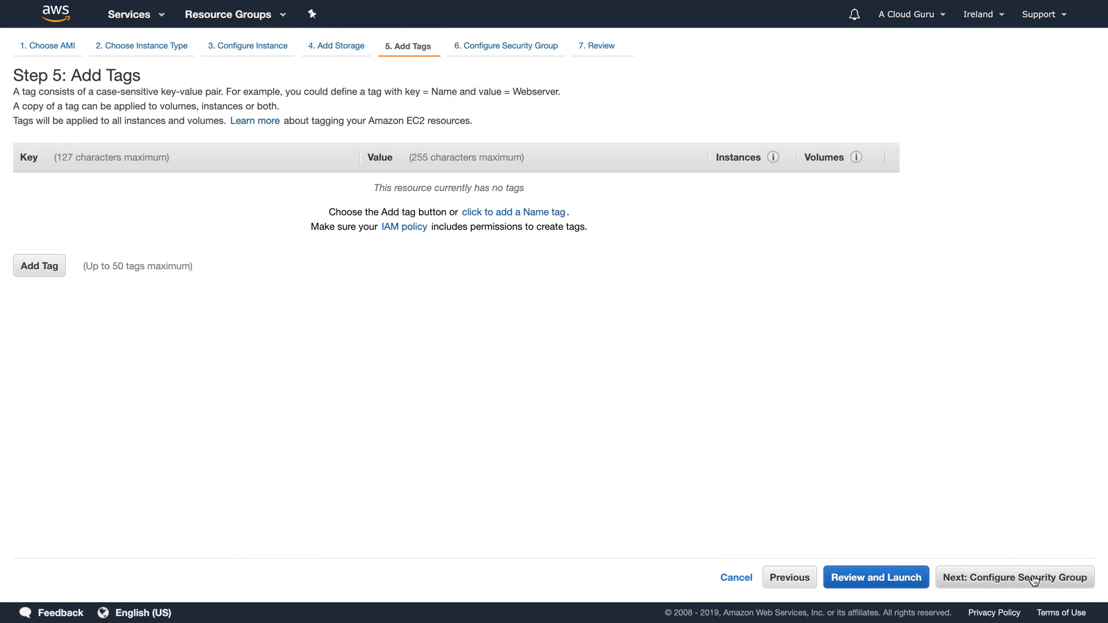
Step: Add a Name tag with value WordPressServer and proceed to security group settings
click(42, 265)
text(Name)
key(Tab)
text(W)
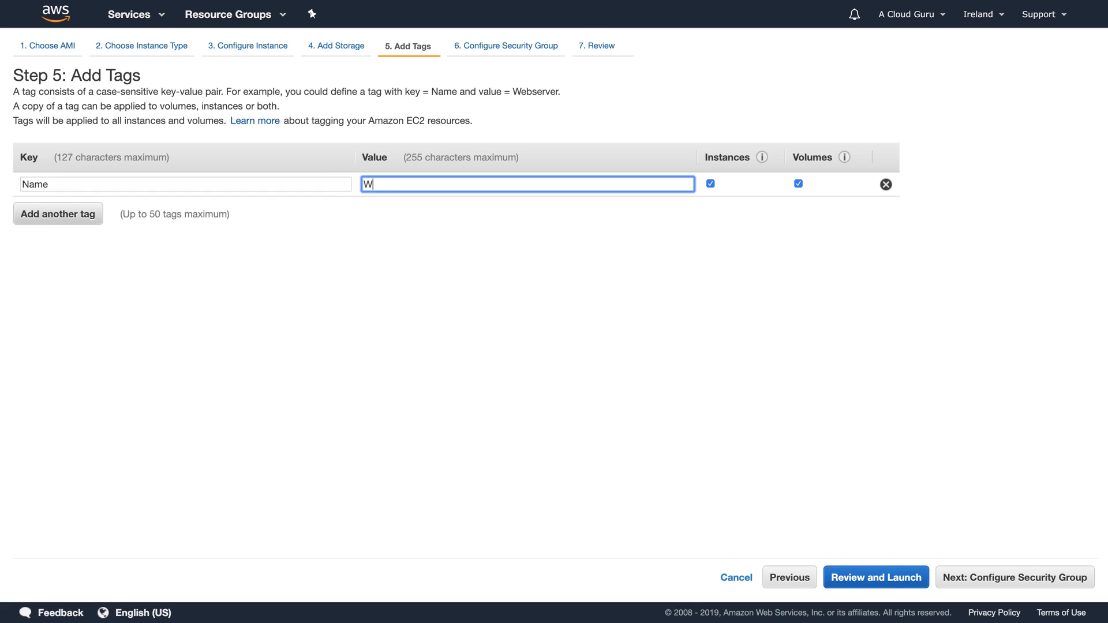
text(ordPressServer)
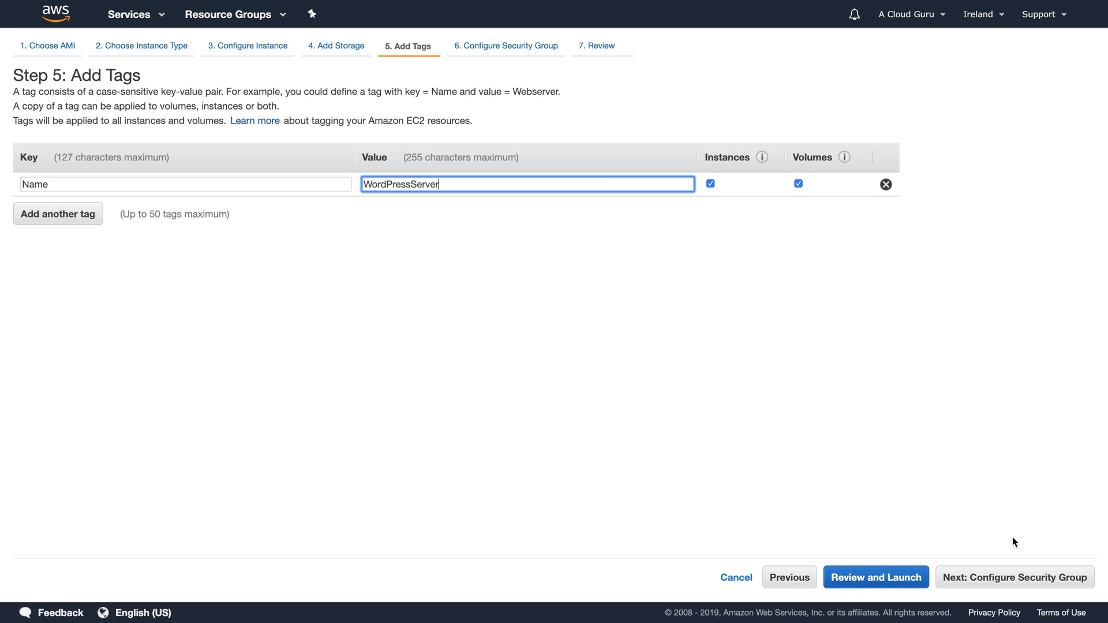
click(1007, 577)
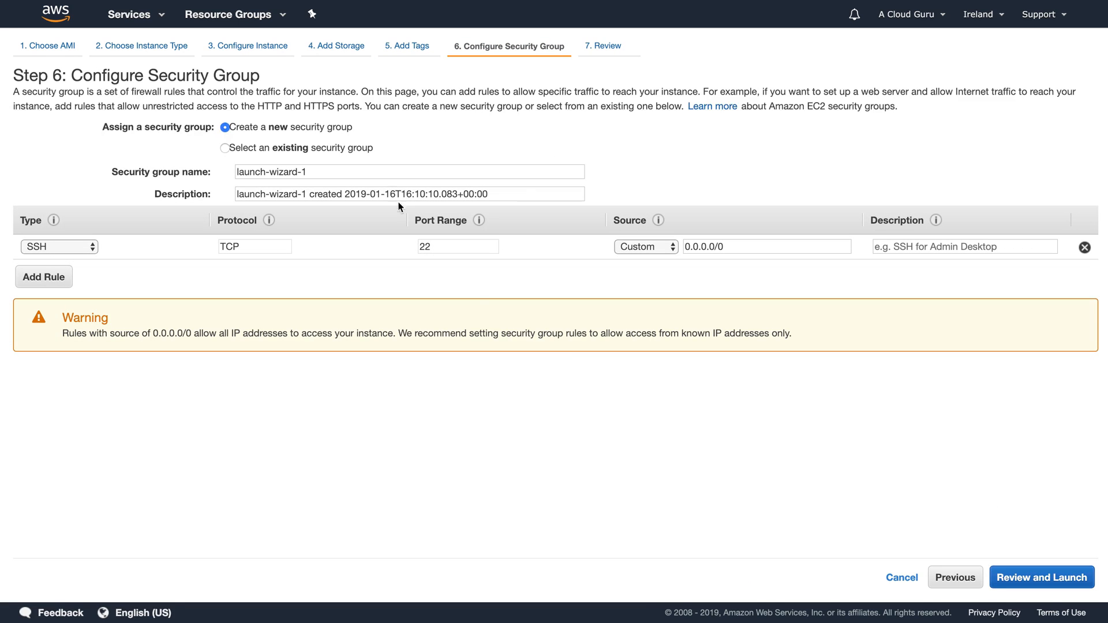
Step: Assign the existing WebDMZ security group and proceed to the launch review
click(312, 148)
click(306, 242)
click(1033, 577)
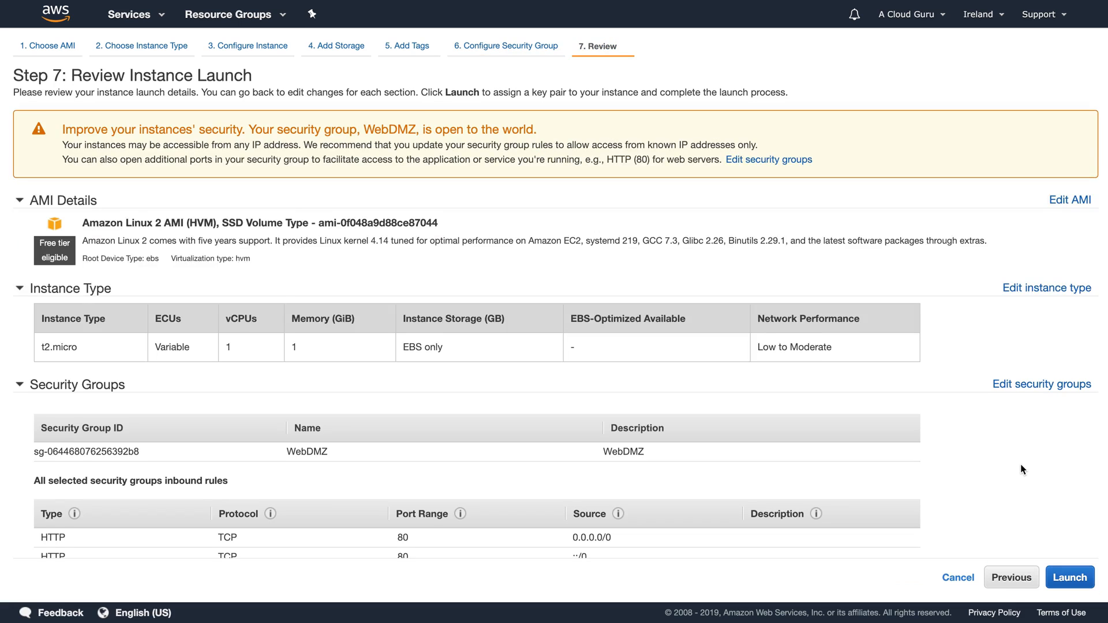
Step: Launch WordPressServer with the London key pair acknowledged, and view it pending in Instances
scroll(1020, 462, down, 5)
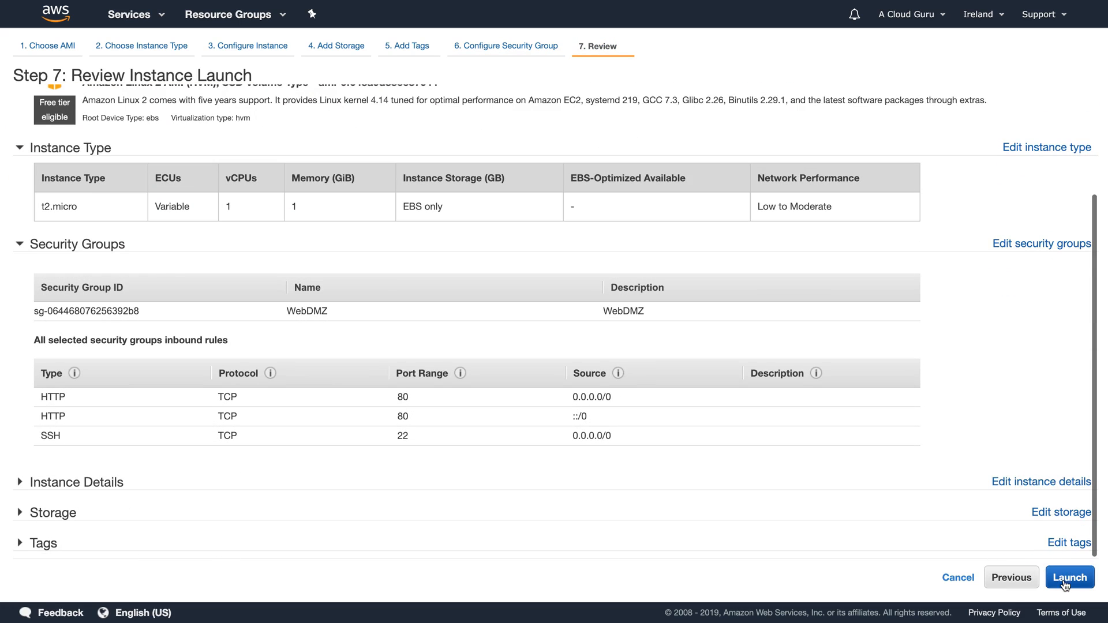
click(1069, 578)
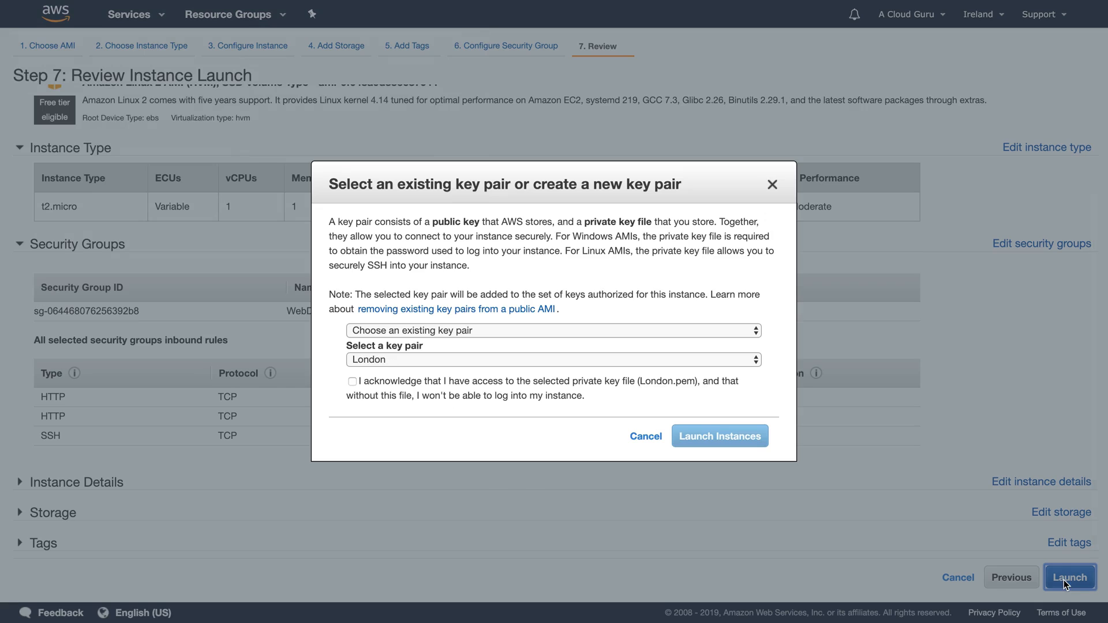
click(382, 382)
click(719, 438)
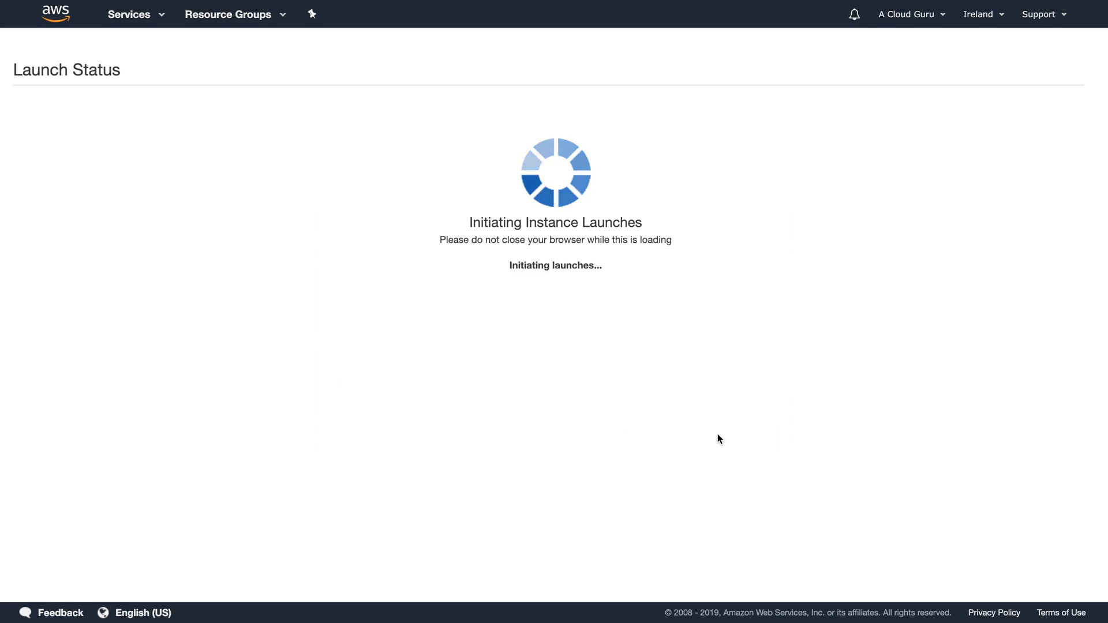
click(1042, 503)
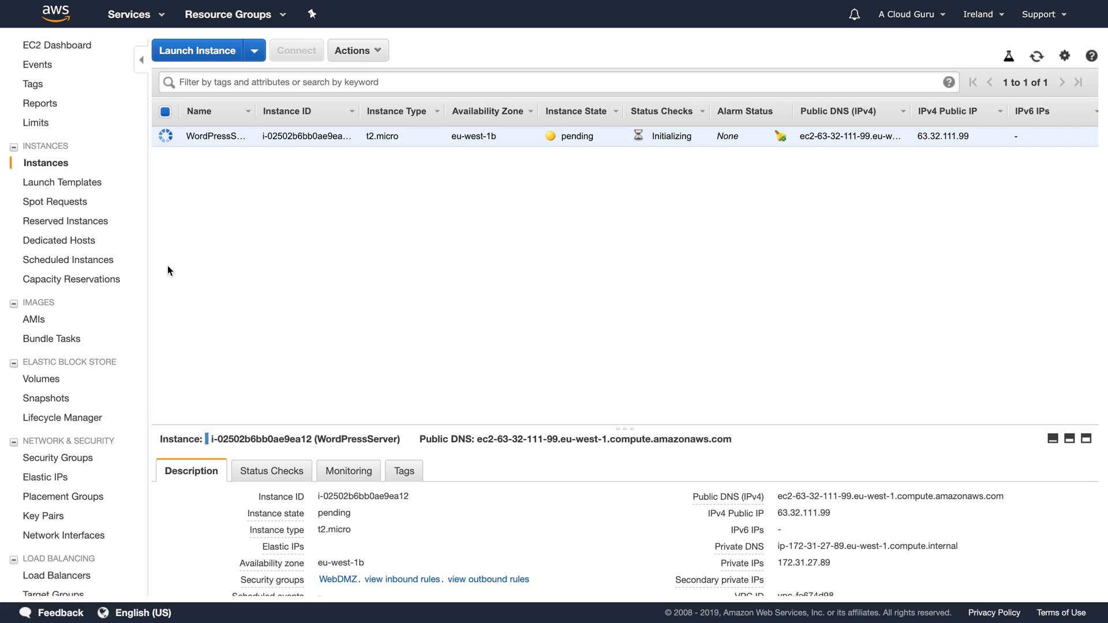
Step: Compare WebDMZ with rds-launch-wizard and show rds-launch-wizard's inbound MYSQL/Aurora 3306 rule from a /32 address
click(71, 458)
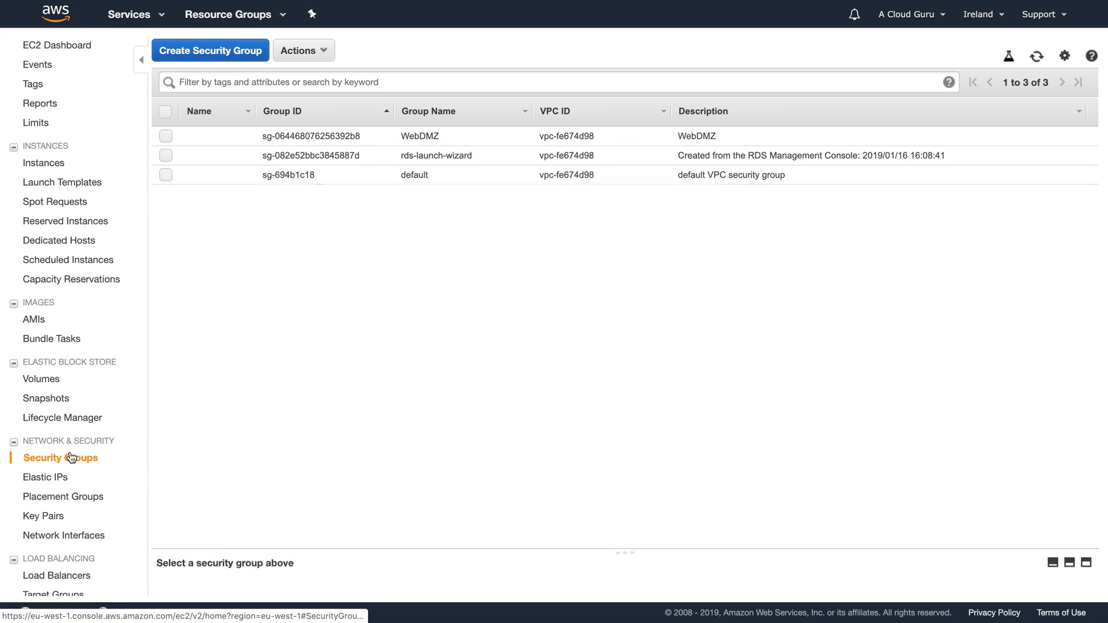
click(424, 158)
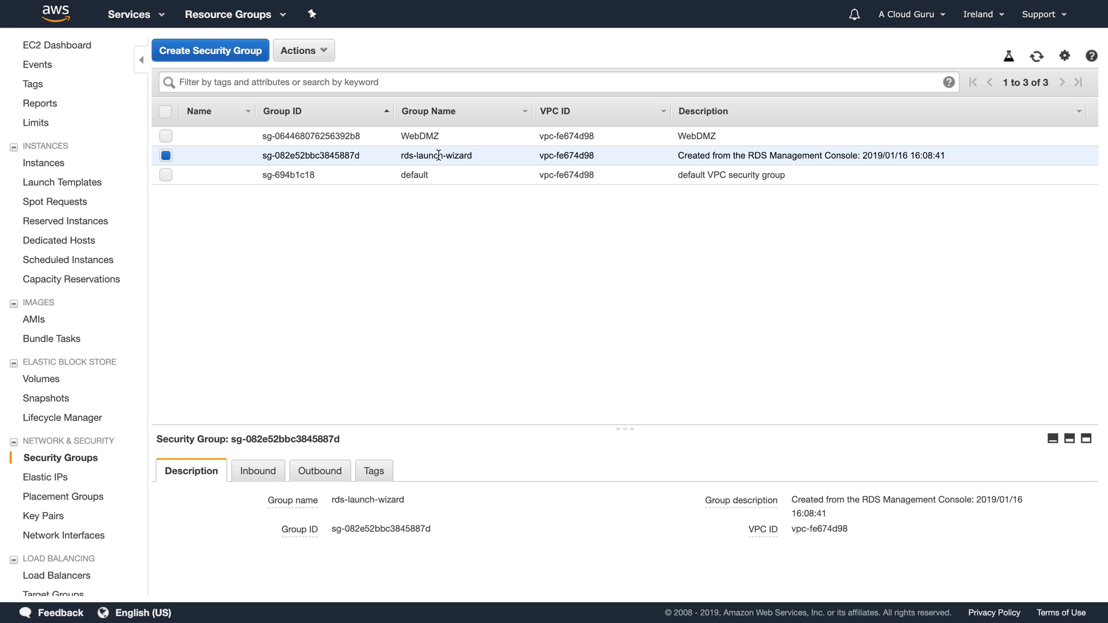
click(417, 134)
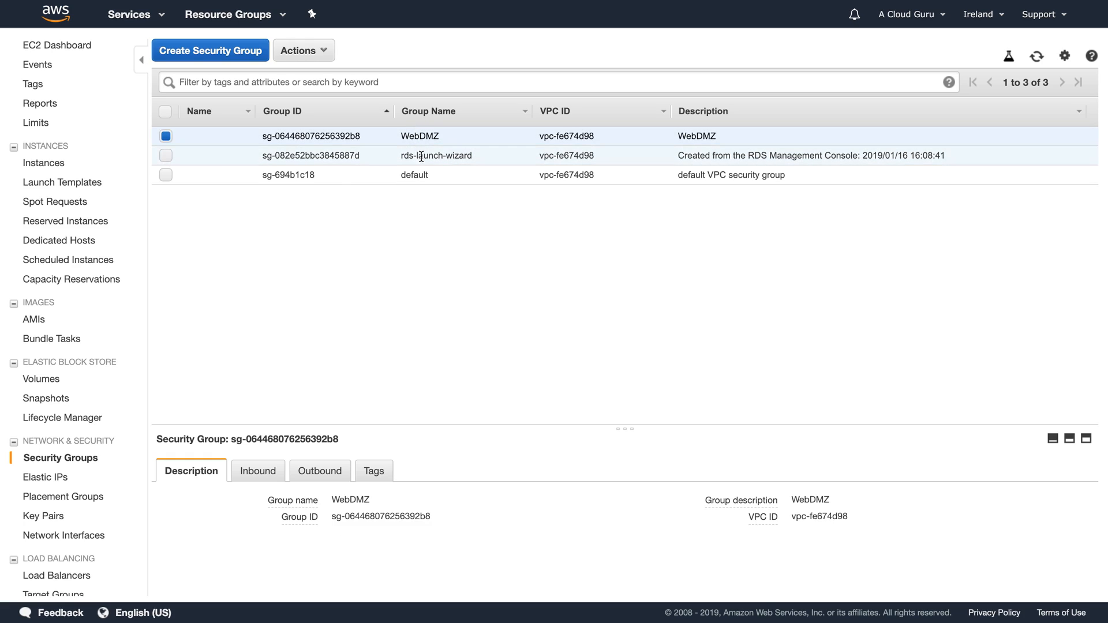
click(419, 154)
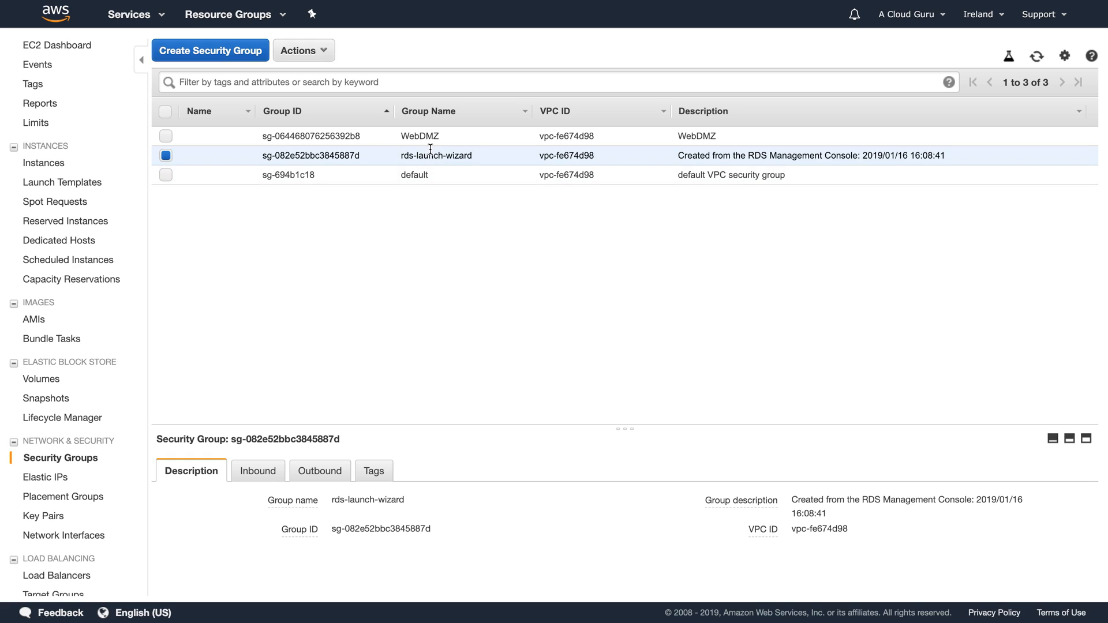
click(257, 471)
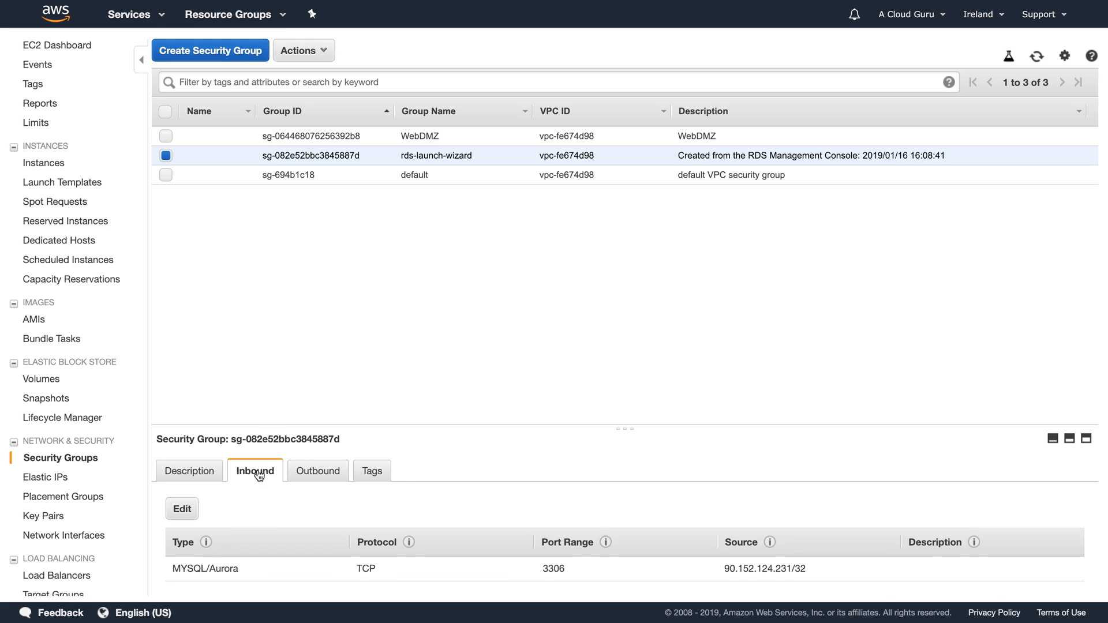
Step: Add a MYSQL/Aurora TCP 3306 inbound rule to rds-launch-wizard with source WebDMZ, and save
click(182, 510)
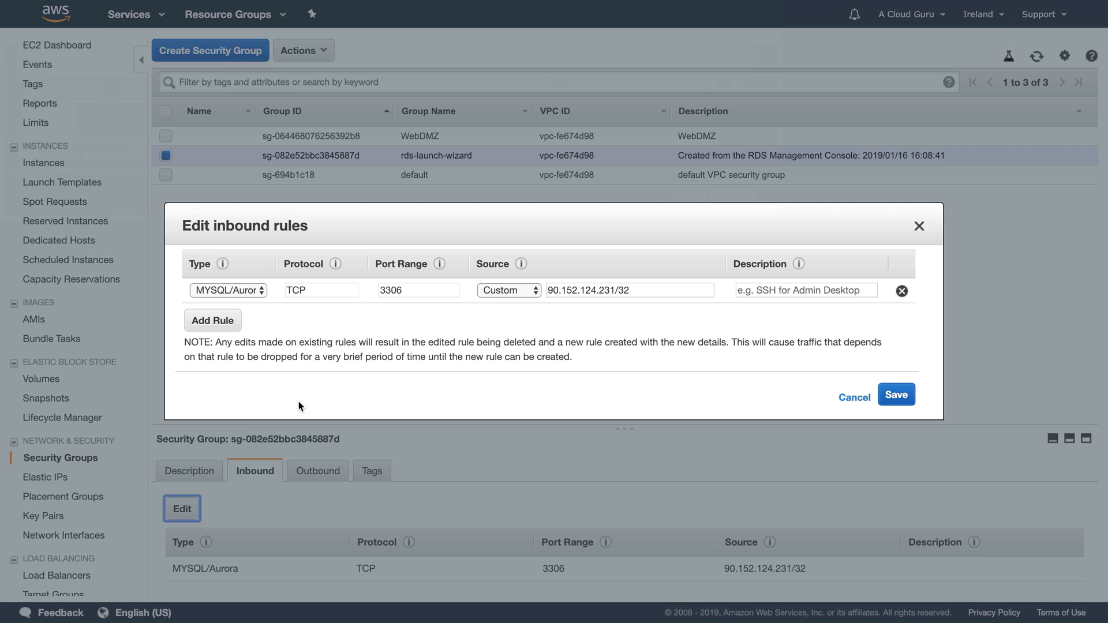
click(229, 322)
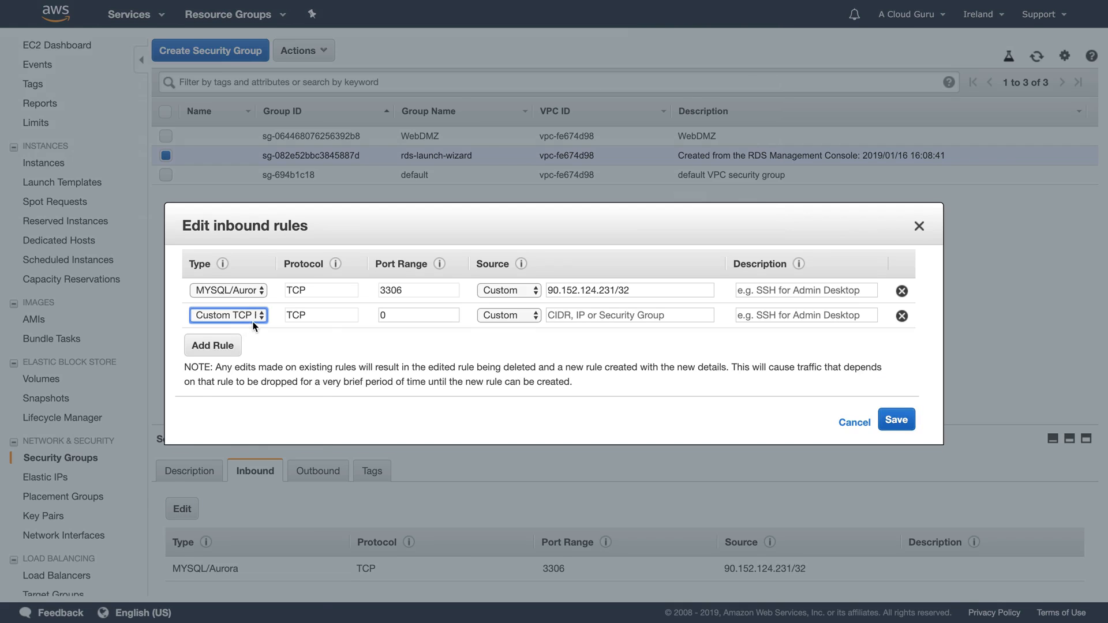
click(250, 315)
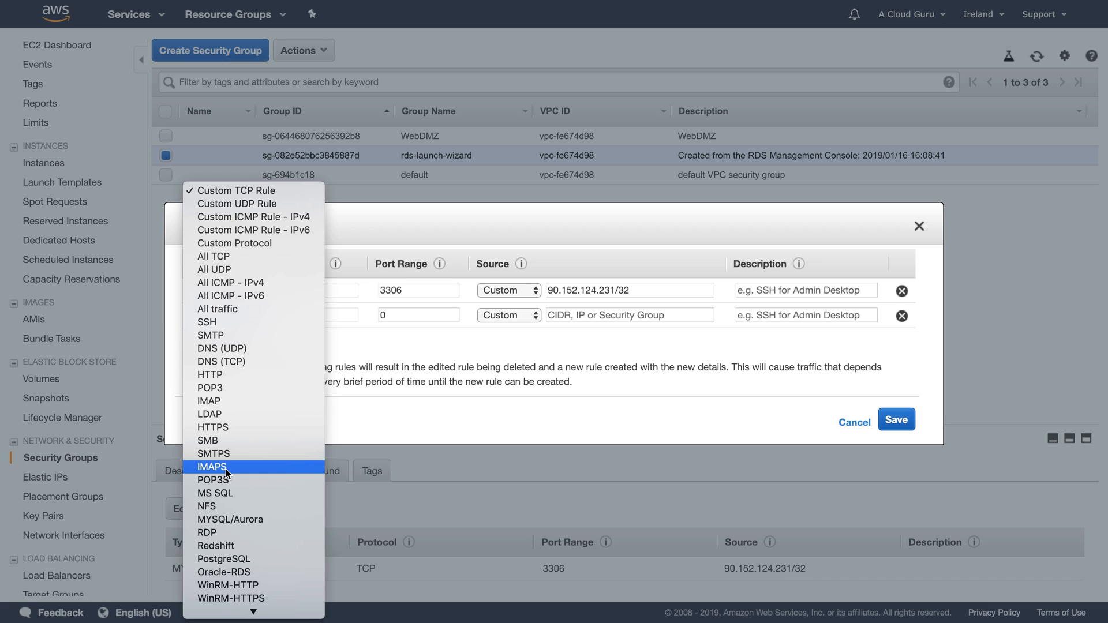
click(231, 519)
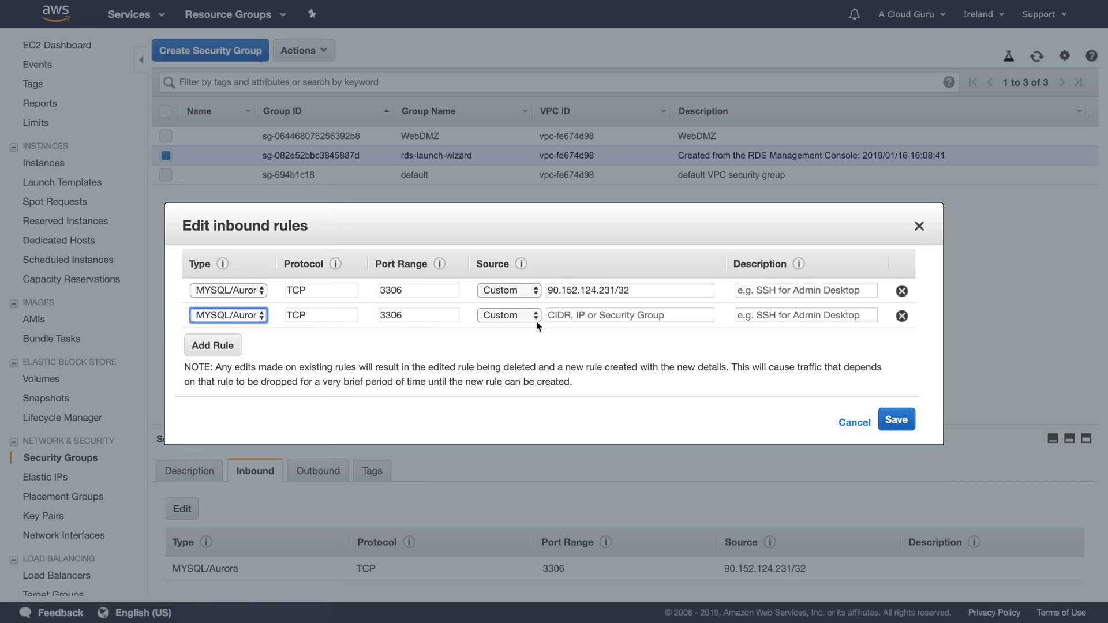
click(565, 316)
text(s)
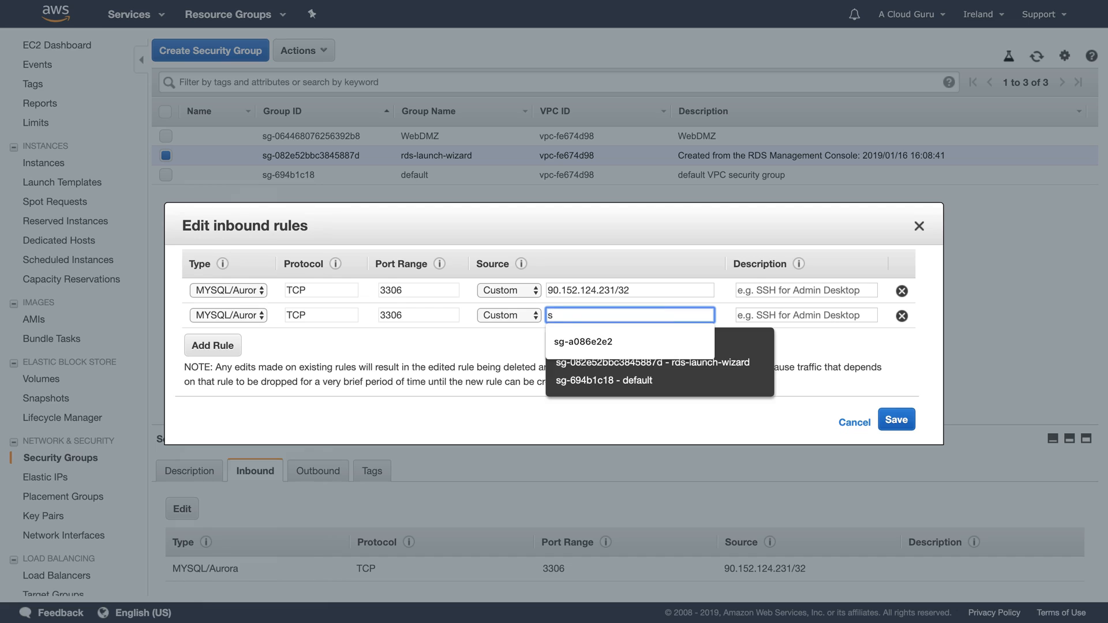
text(g)
click(682, 336)
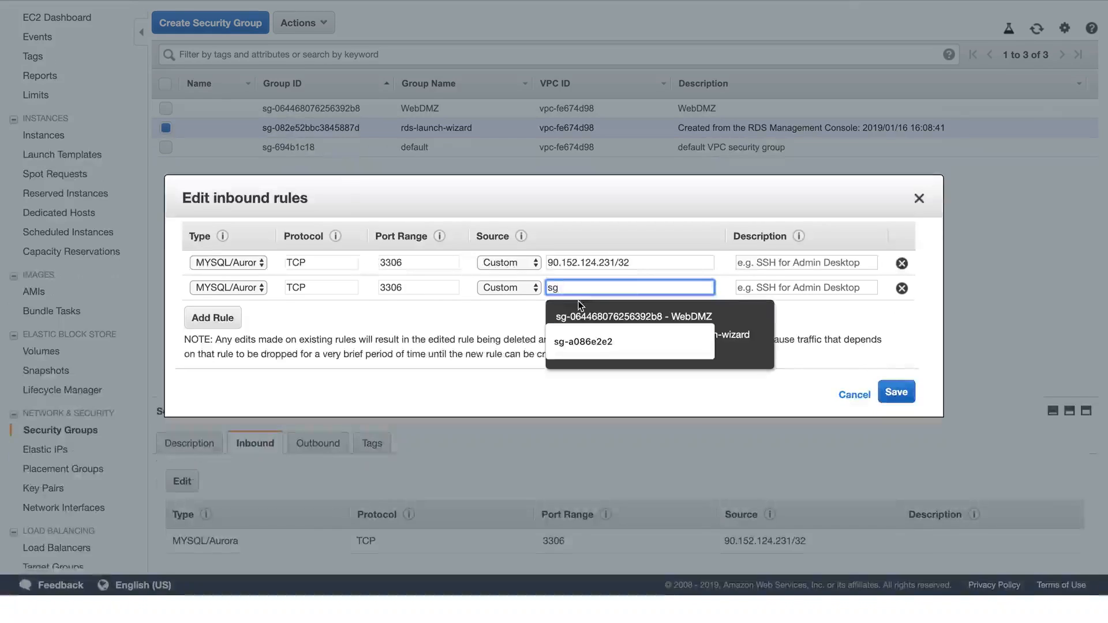
scroll(579, 300, up, 1)
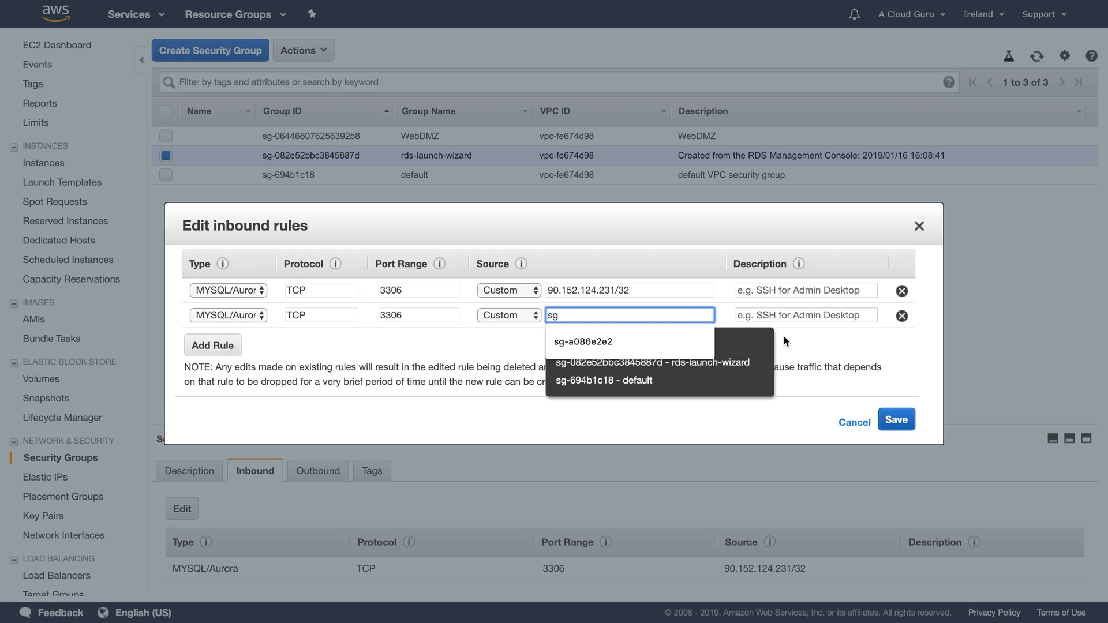
text(-0)
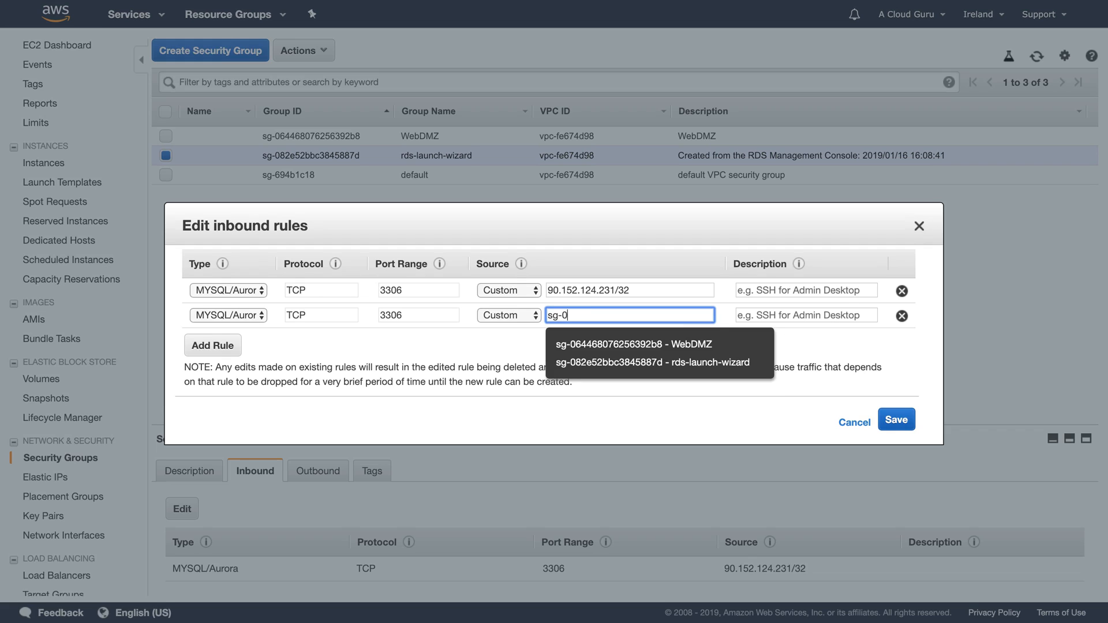
click(728, 345)
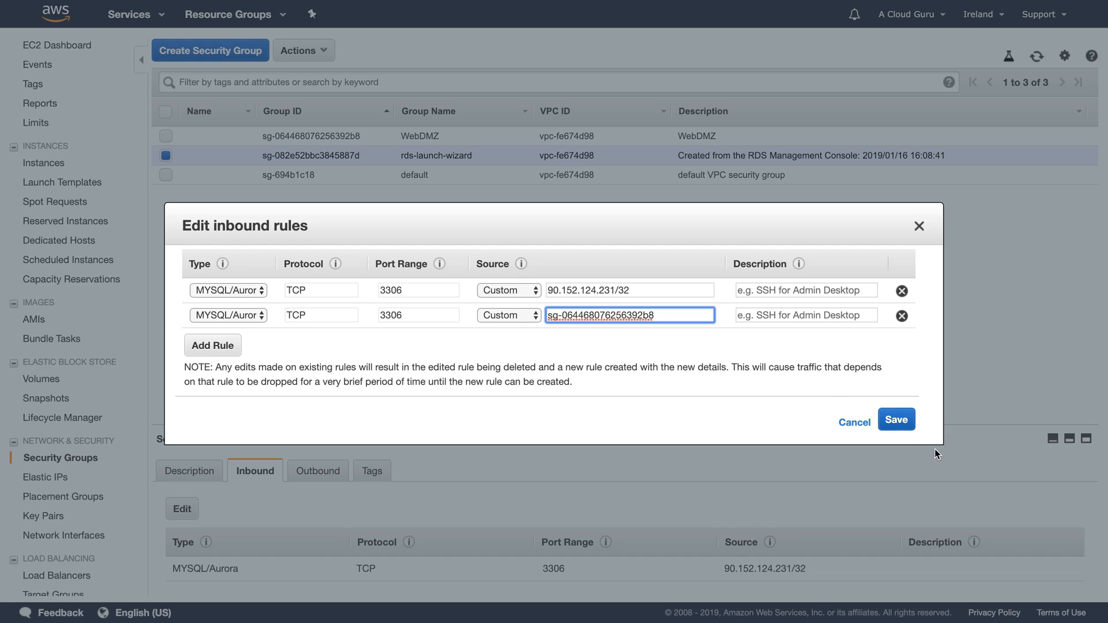
click(897, 421)
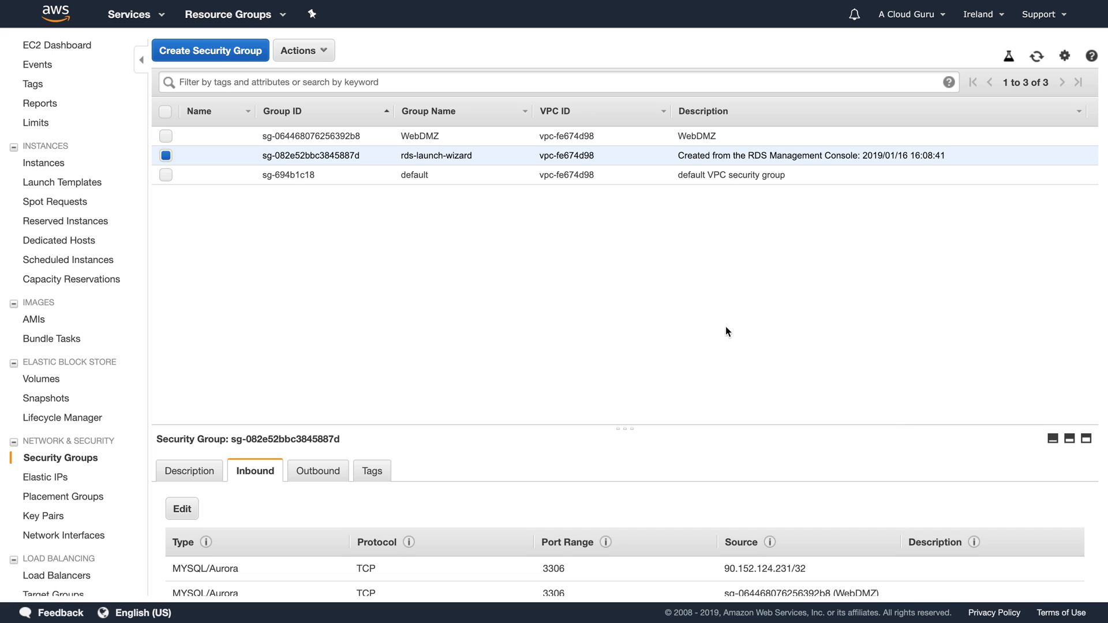
Step: Verify WordPressServer is running in EC2 Running Instances, then switch to the RDS dashboard
scroll(589, 480, down, 1)
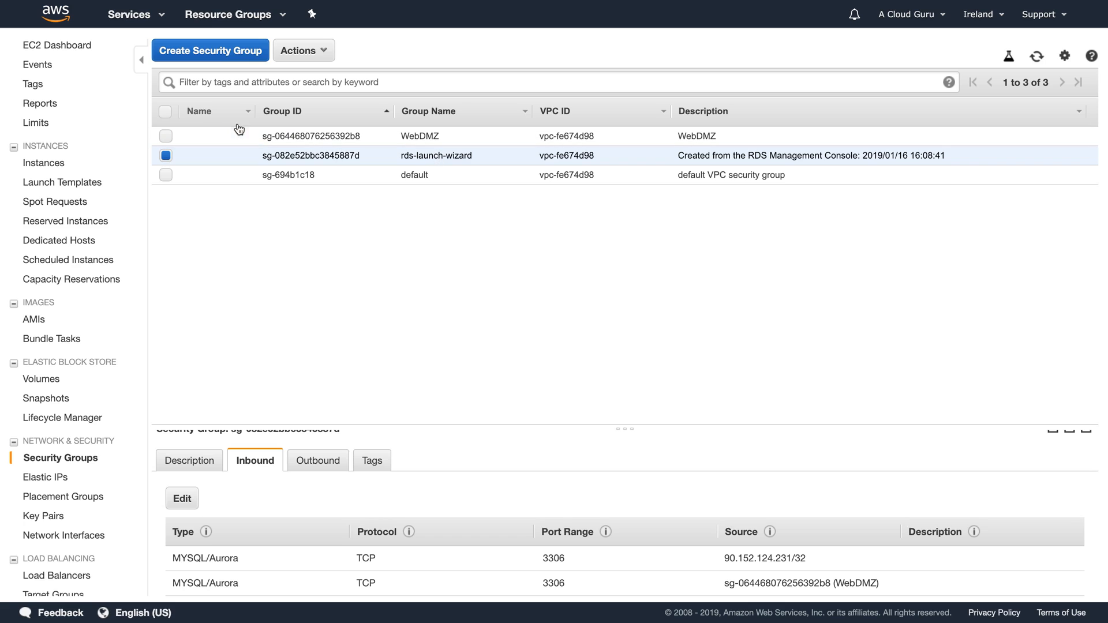
click(70, 51)
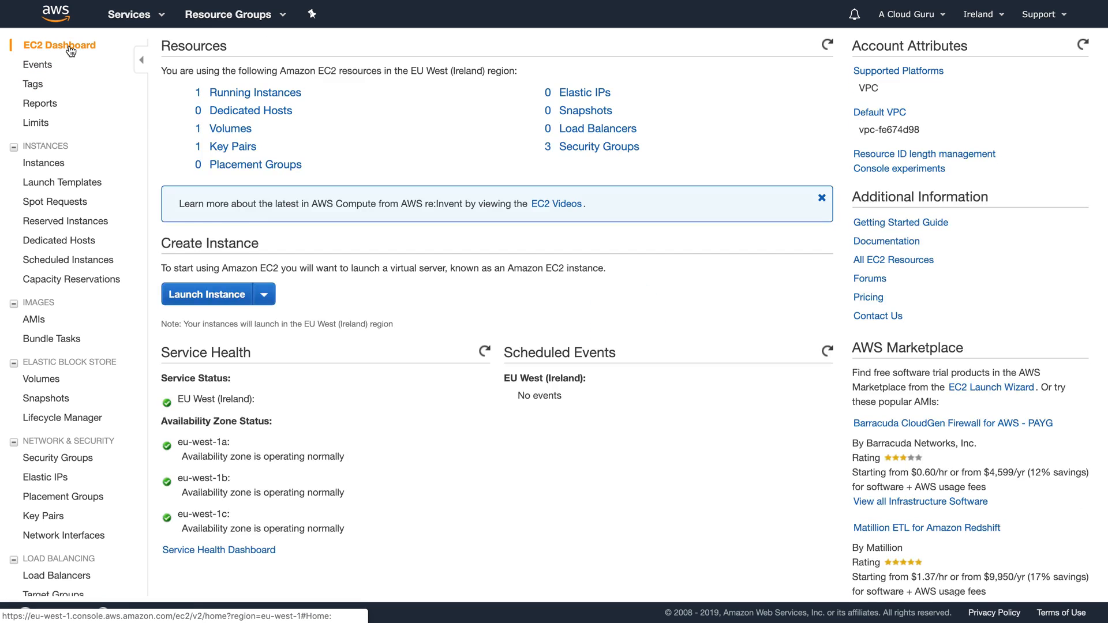
click(231, 95)
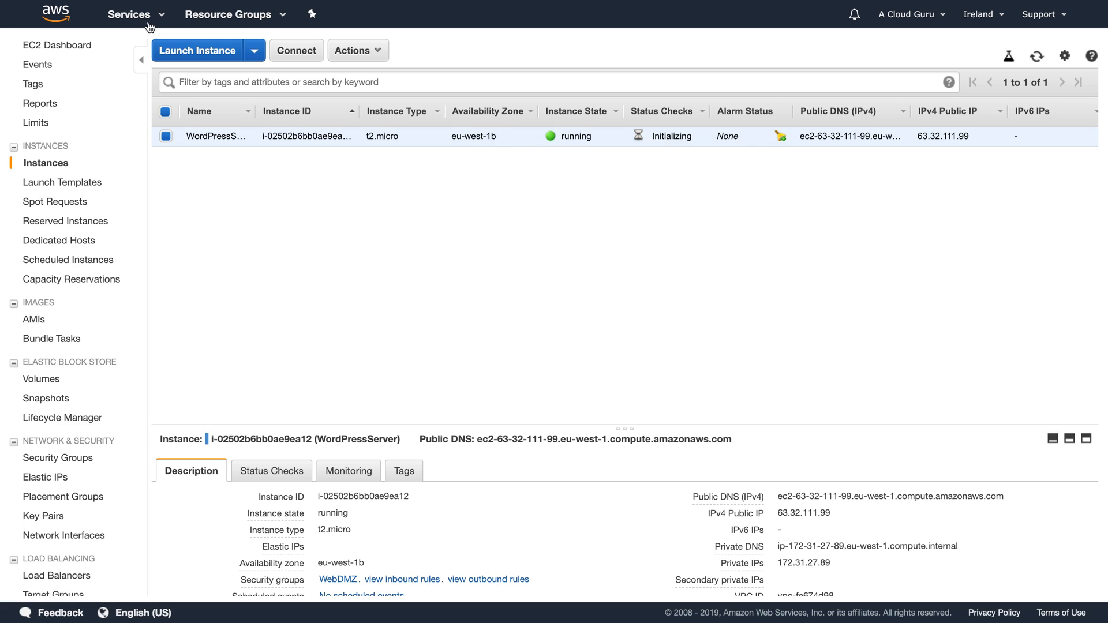
click(130, 14)
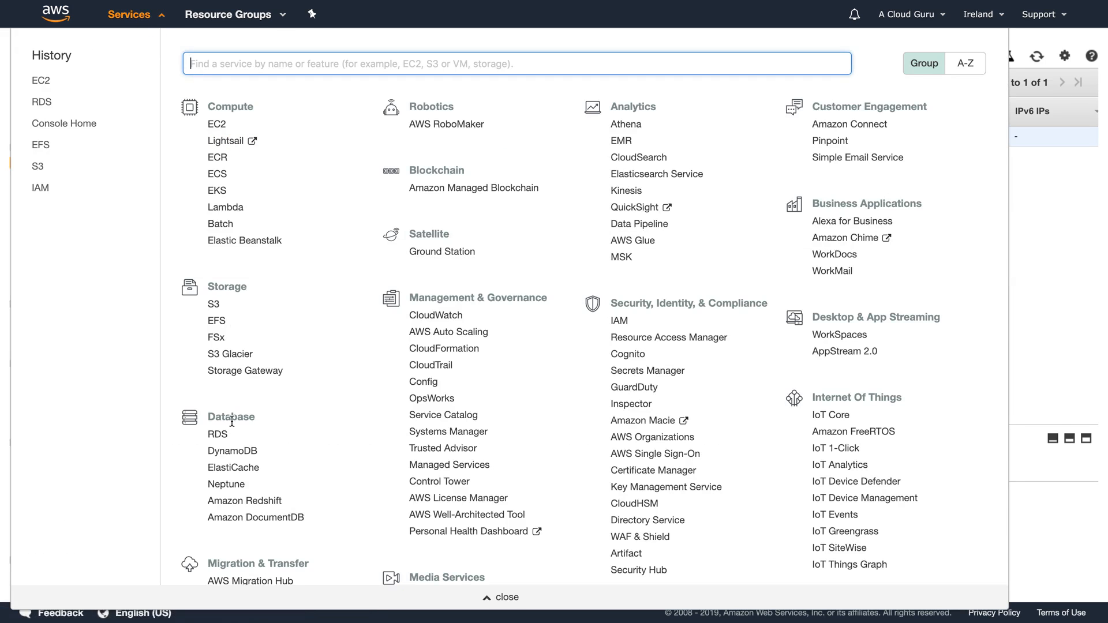
click(218, 435)
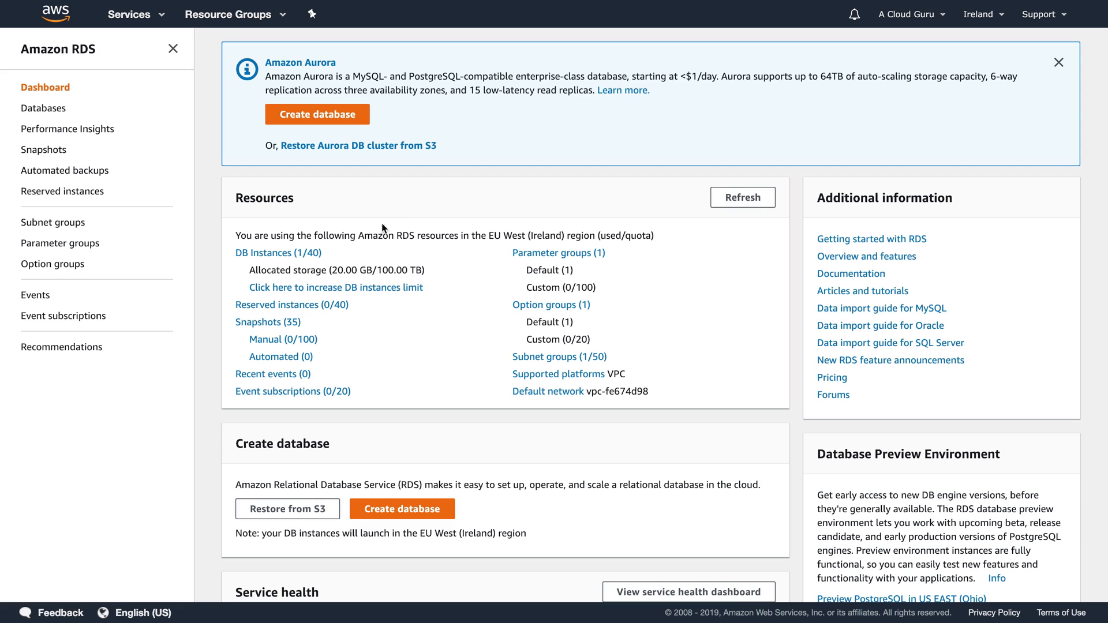
Step: Open the acloudguru database's details from the DB instances list
click(270, 255)
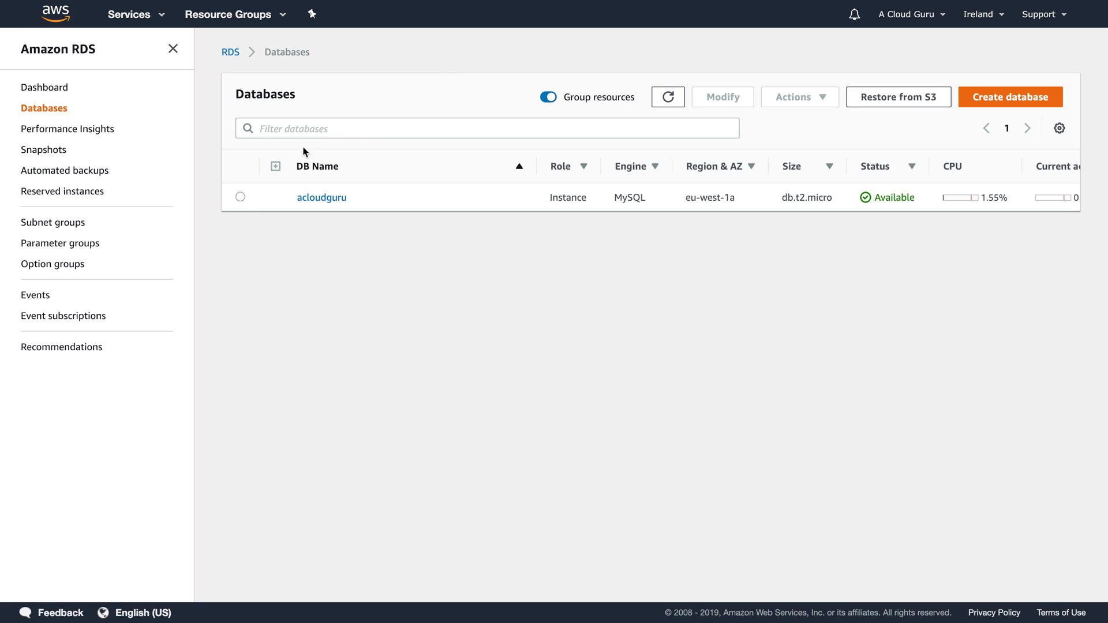
click(240, 197)
click(300, 198)
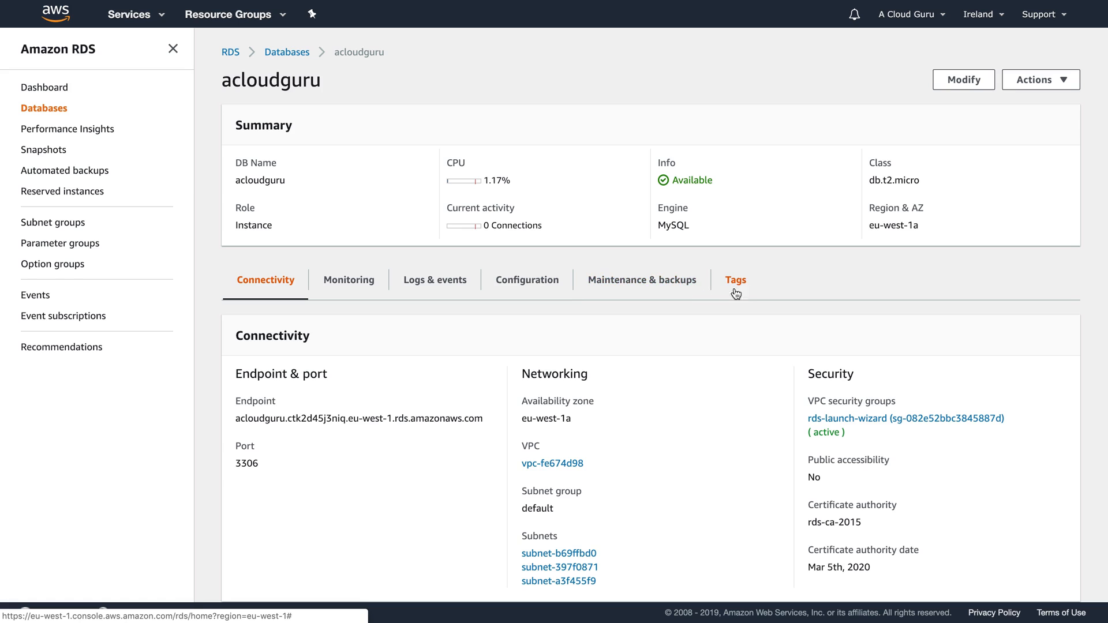
Step: Review acloudguru's CloudWatch monitoring charts, then return to its Connectivity endpoint and port 3306
click(341, 286)
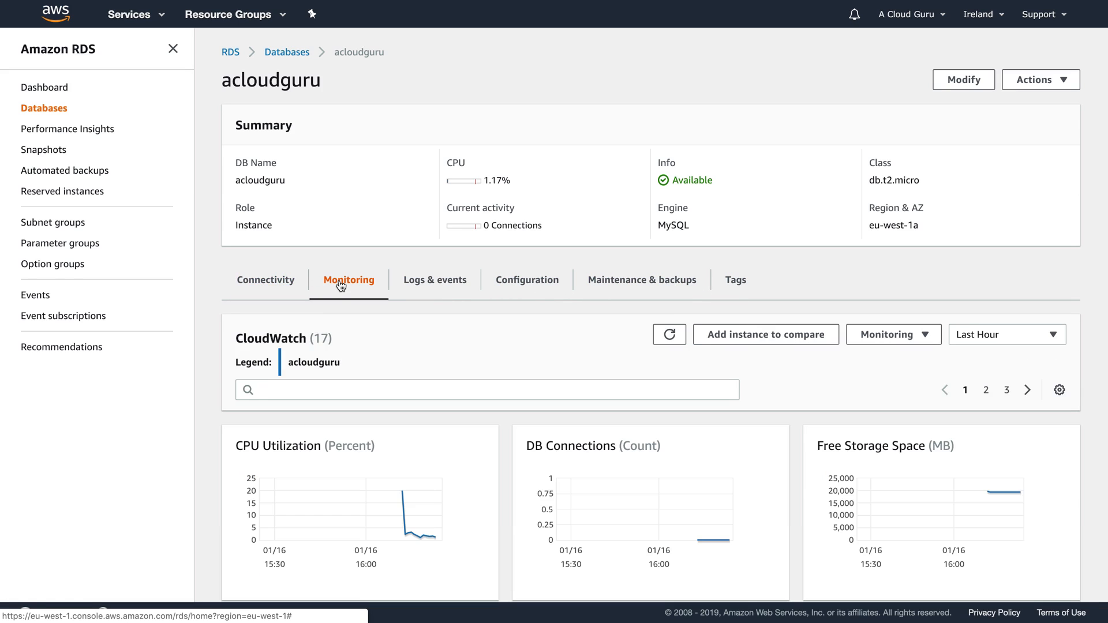
scroll(248, 356, down, 2)
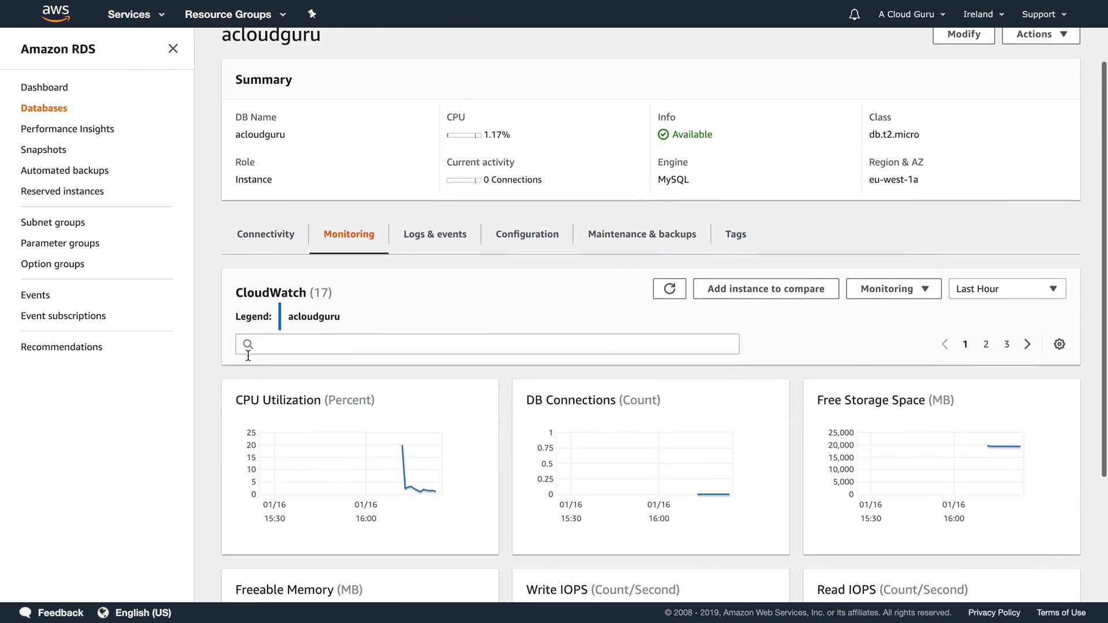
click(268, 240)
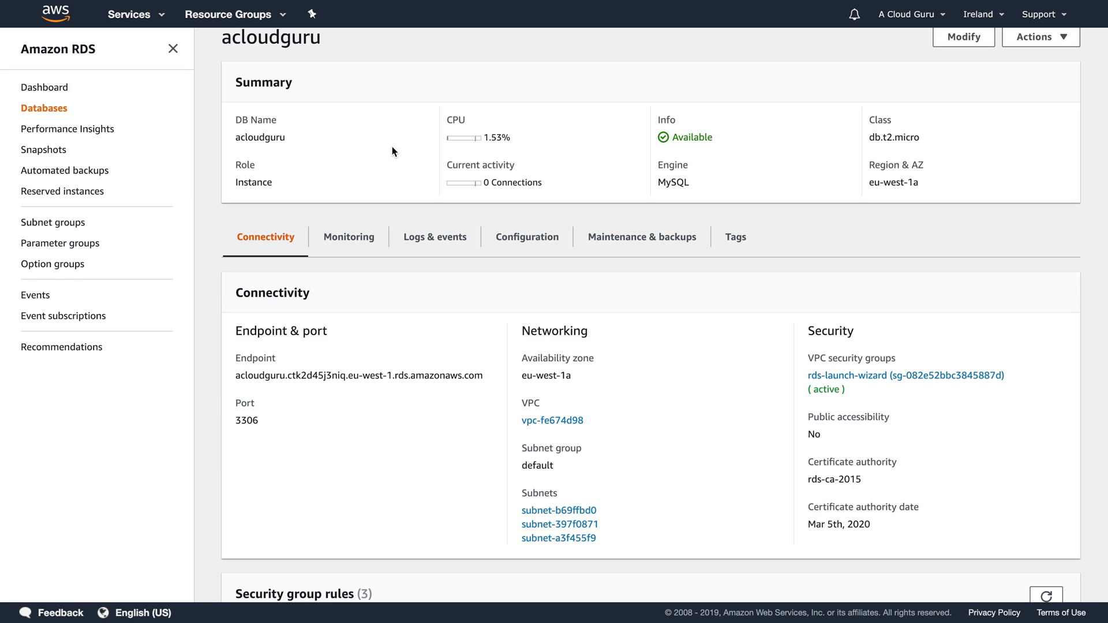
scroll(393, 151, up, 2)
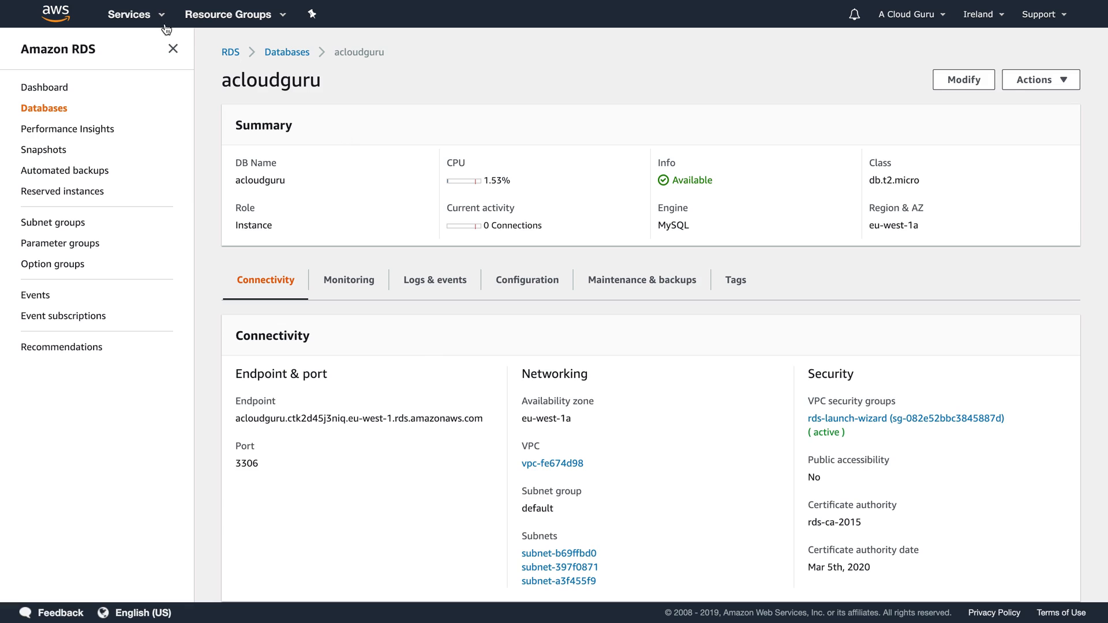
click(145, 19)
Step: Copy the WordPressServer public IP 63.32.111.99 from EC2 Running Instances
click(217, 125)
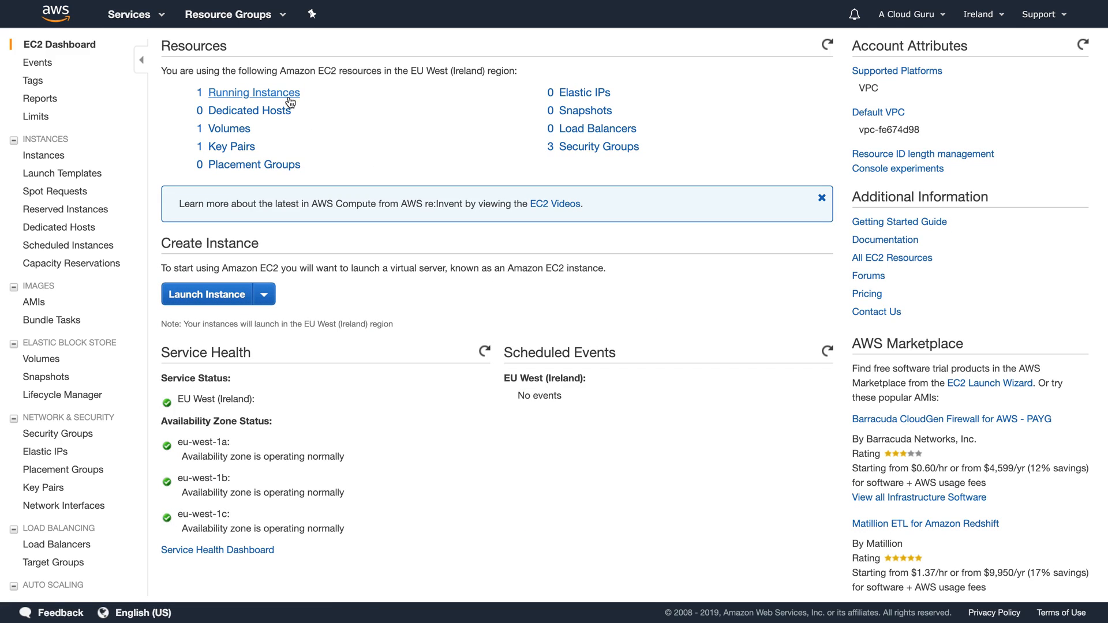
click(289, 92)
double_click(961, 136)
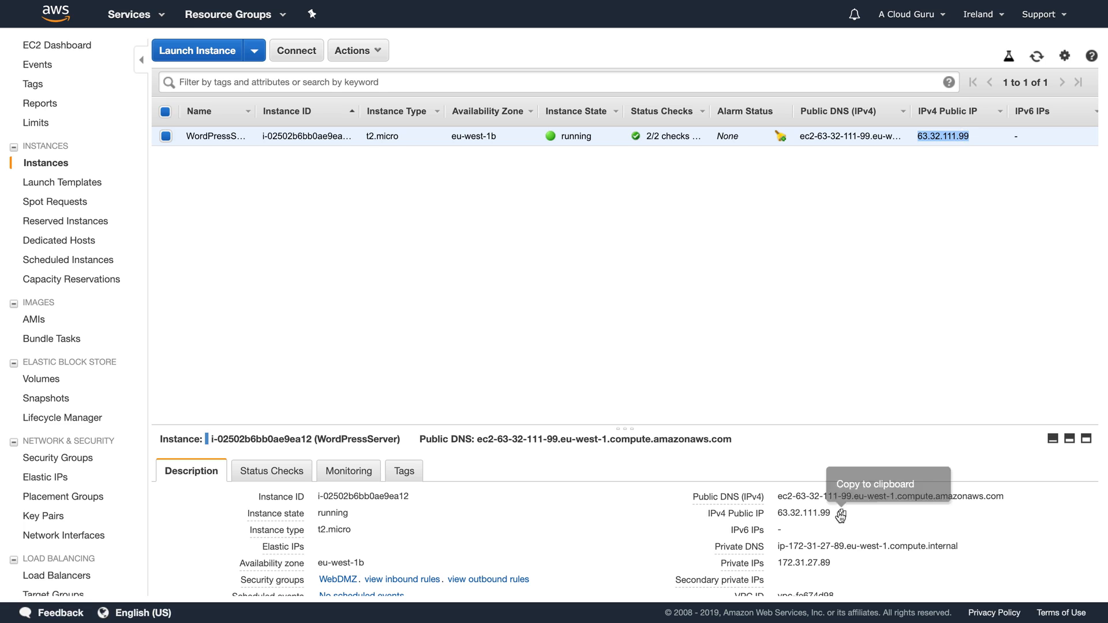
click(841, 513)
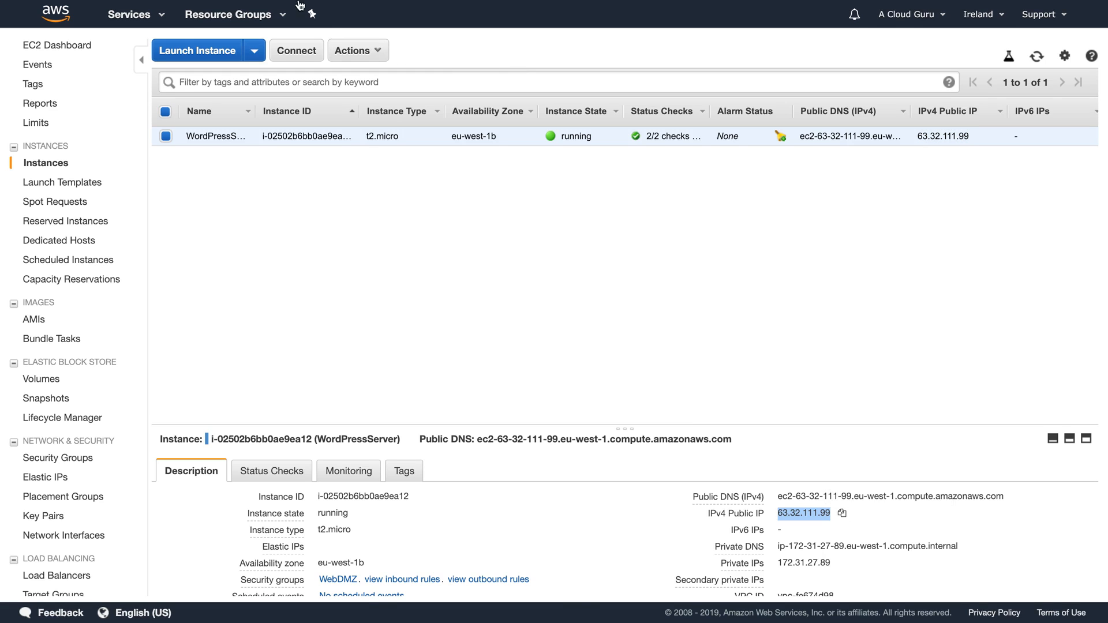
Step: Load 63.32.111.99 in a new browser tab to reach the WordPress setup page
key(super+t)
key(super+v)
key(Return)
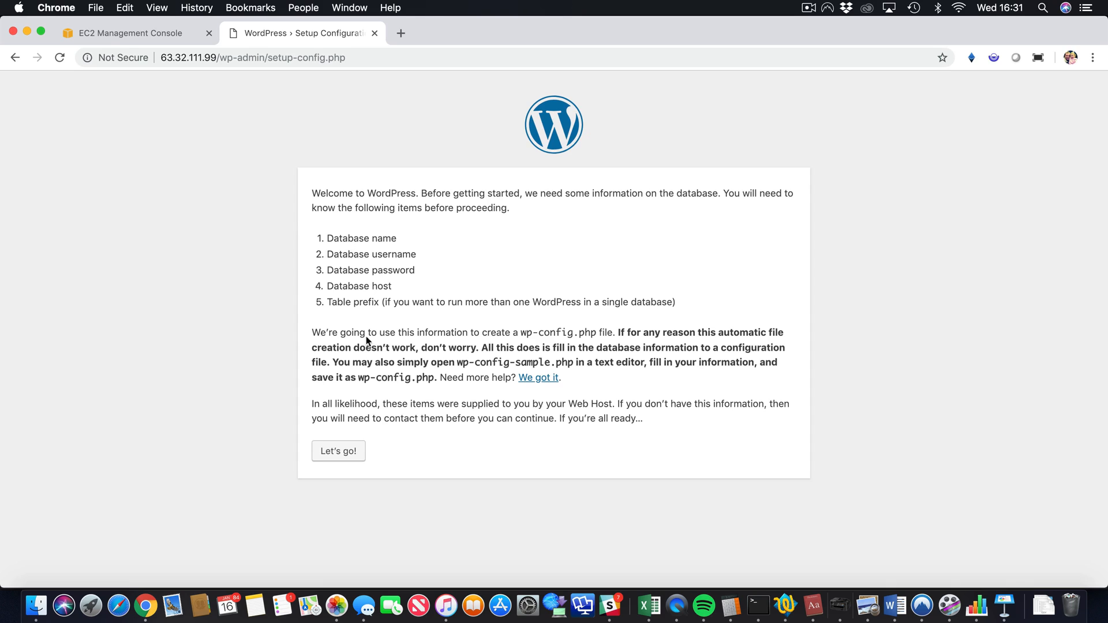
Step: Start WordPress setup, enter acloudguru as database name and username, and replace the default password
click(347, 451)
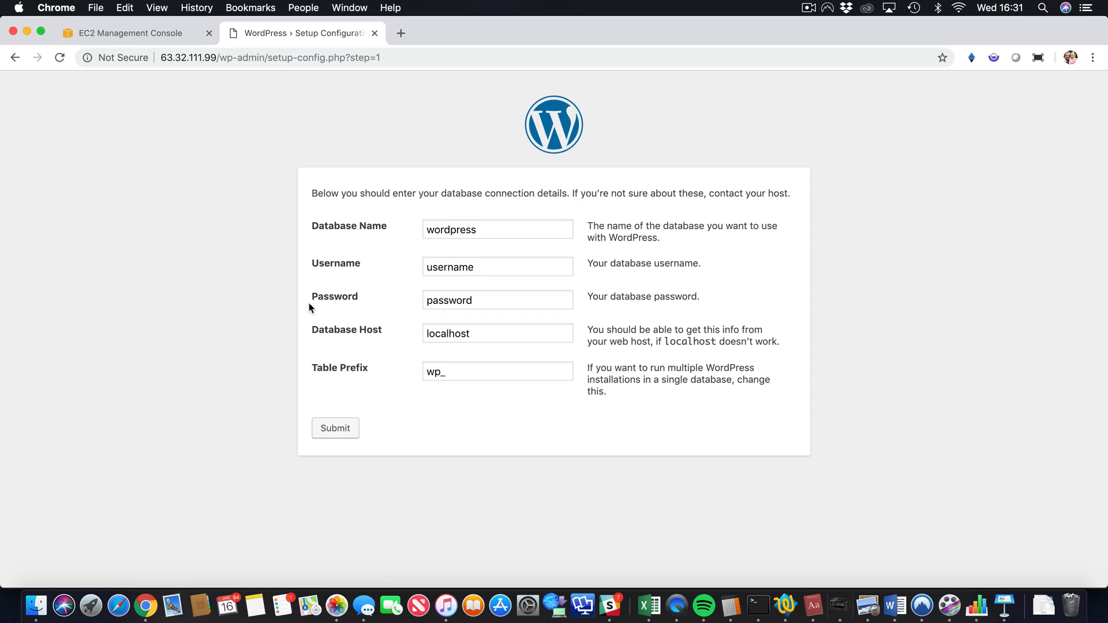
double_click(480, 225)
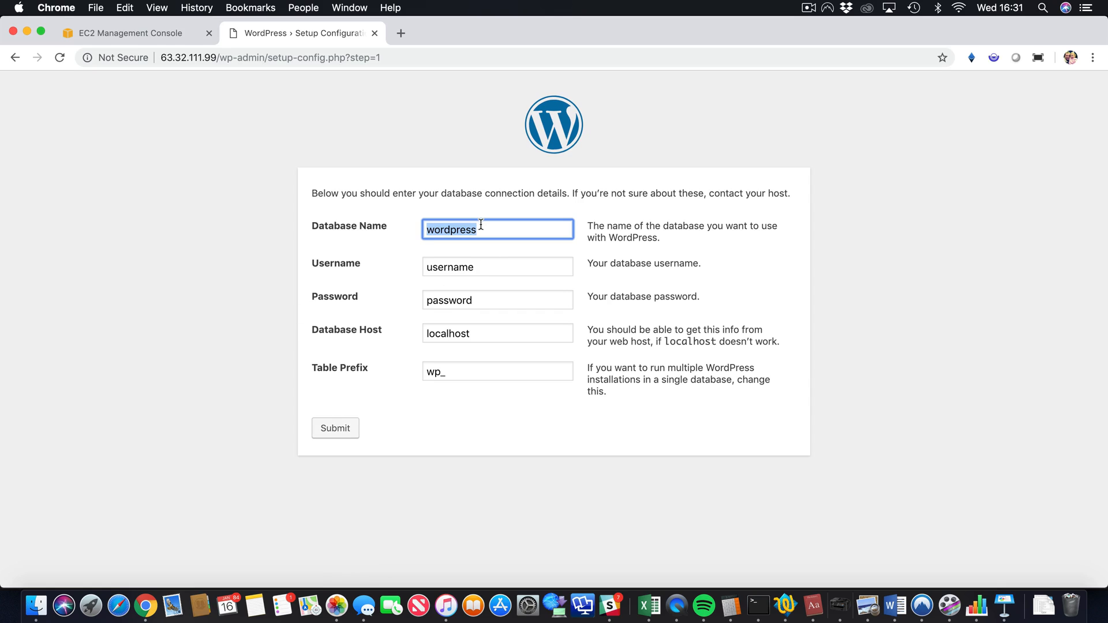
text(acloudg)
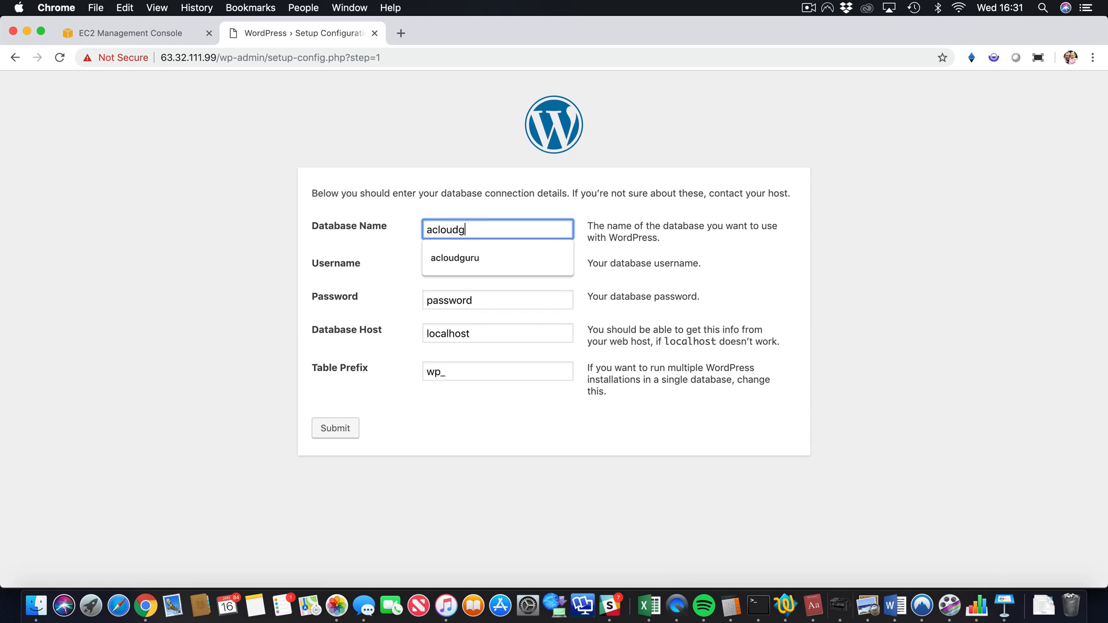
text(uru)
double_click(477, 229)
key(Tab)
key(Down)
key(Down)
key(Return)
double_click(450, 300)
text(acloudguru)
click(447, 333)
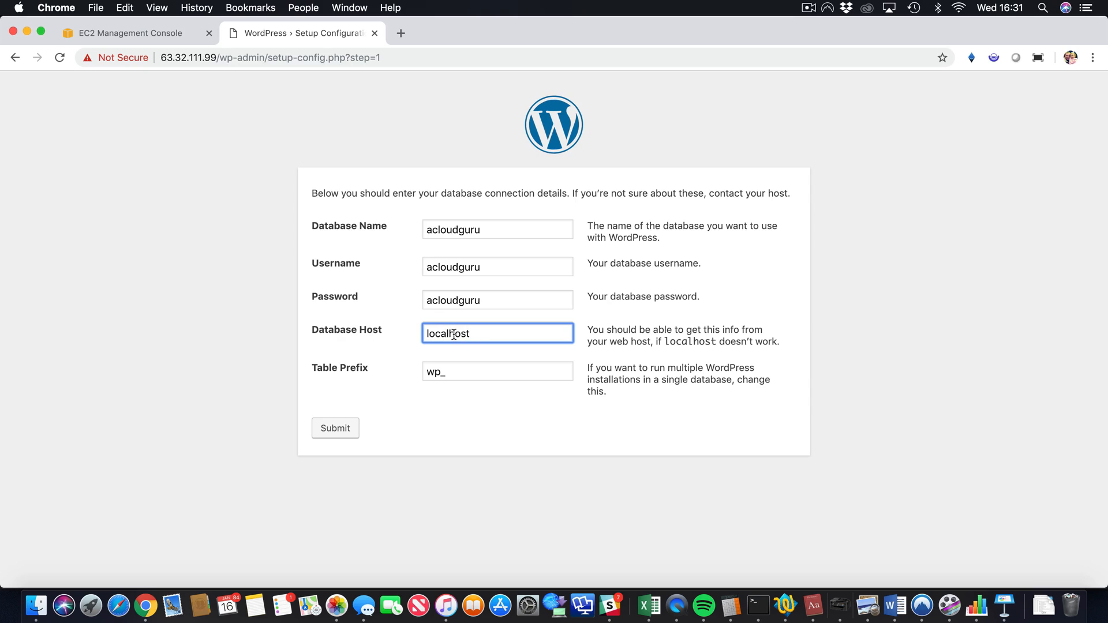
Step: Copy the acloudguru database endpoint from the RDS Databases details page
click(125, 31)
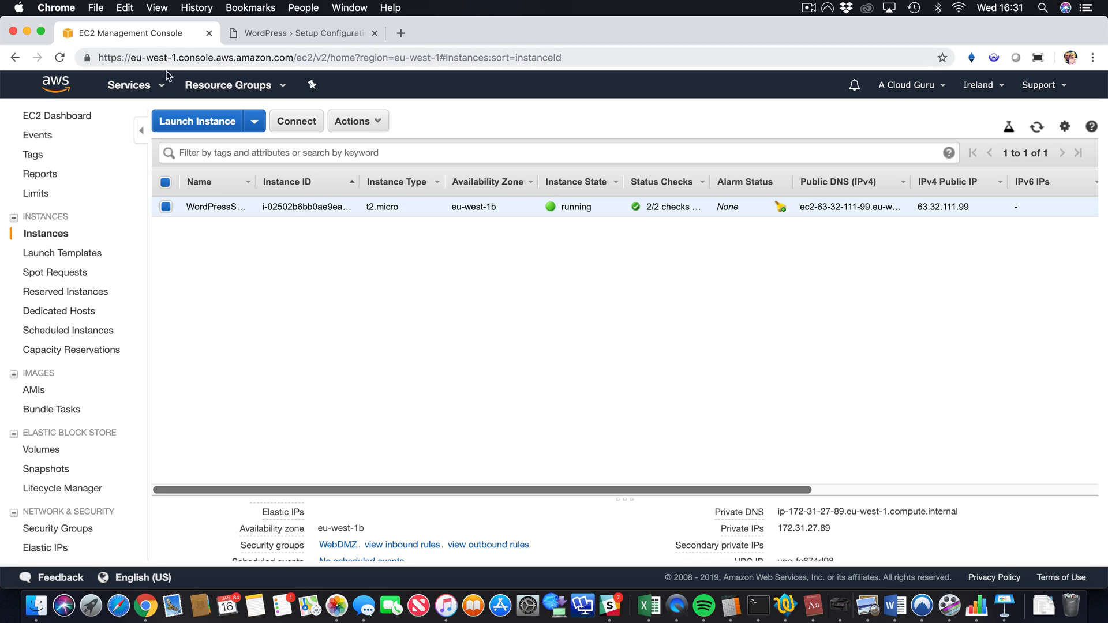
click(152, 90)
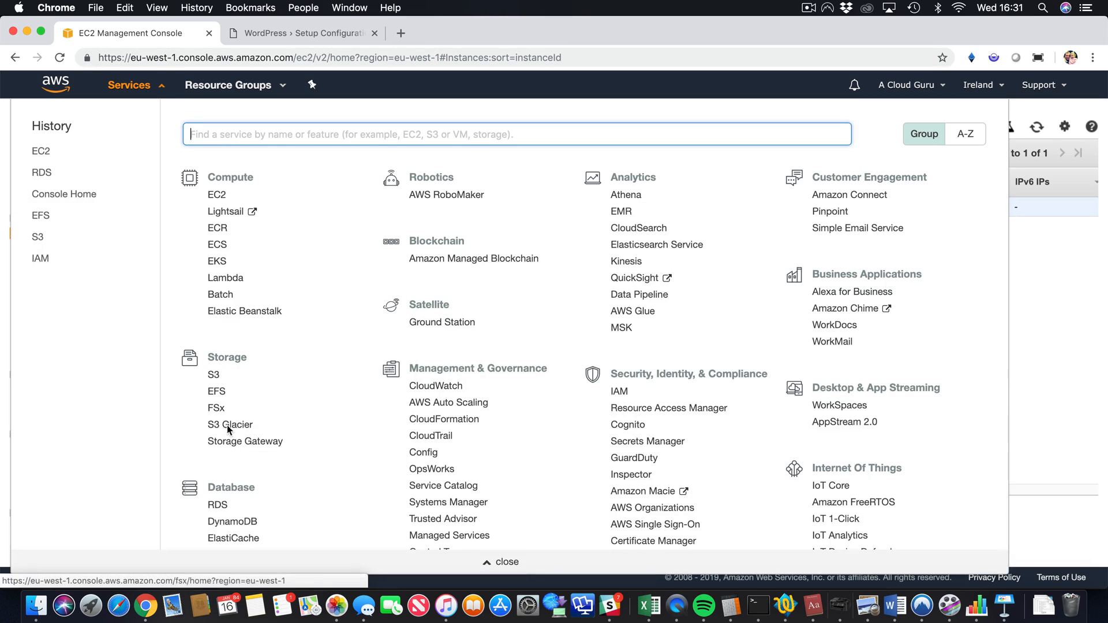
click(217, 506)
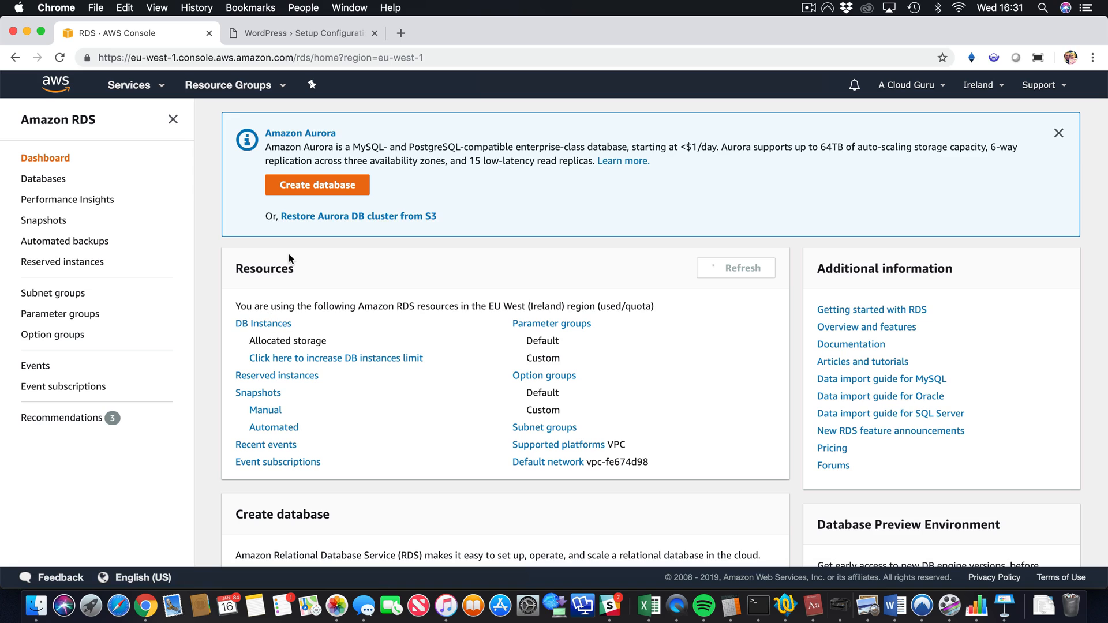
click(55, 184)
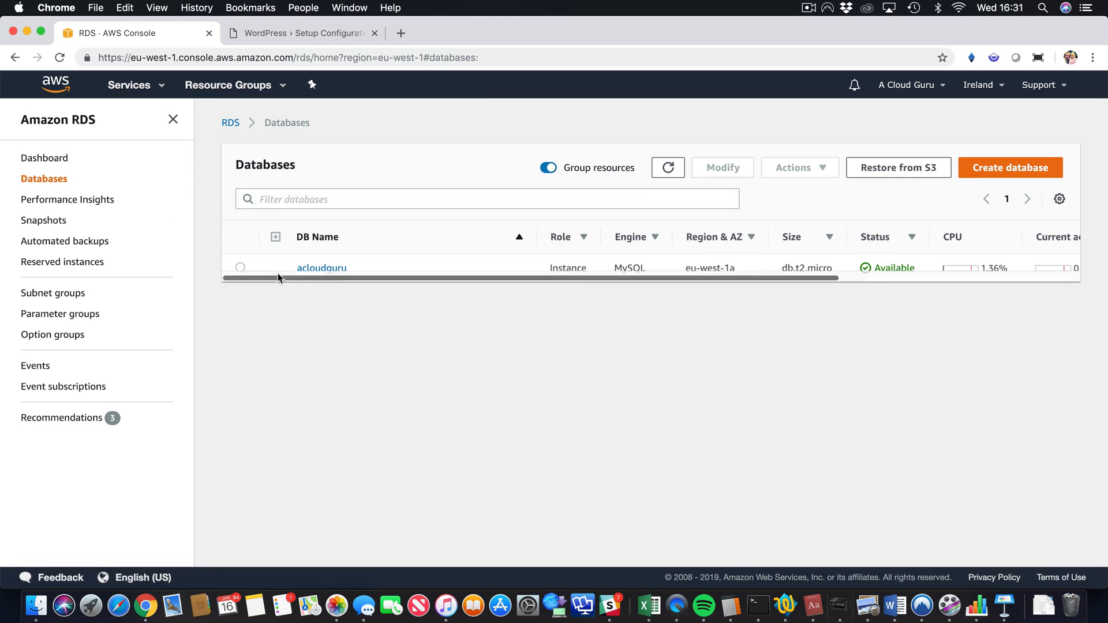
click(335, 267)
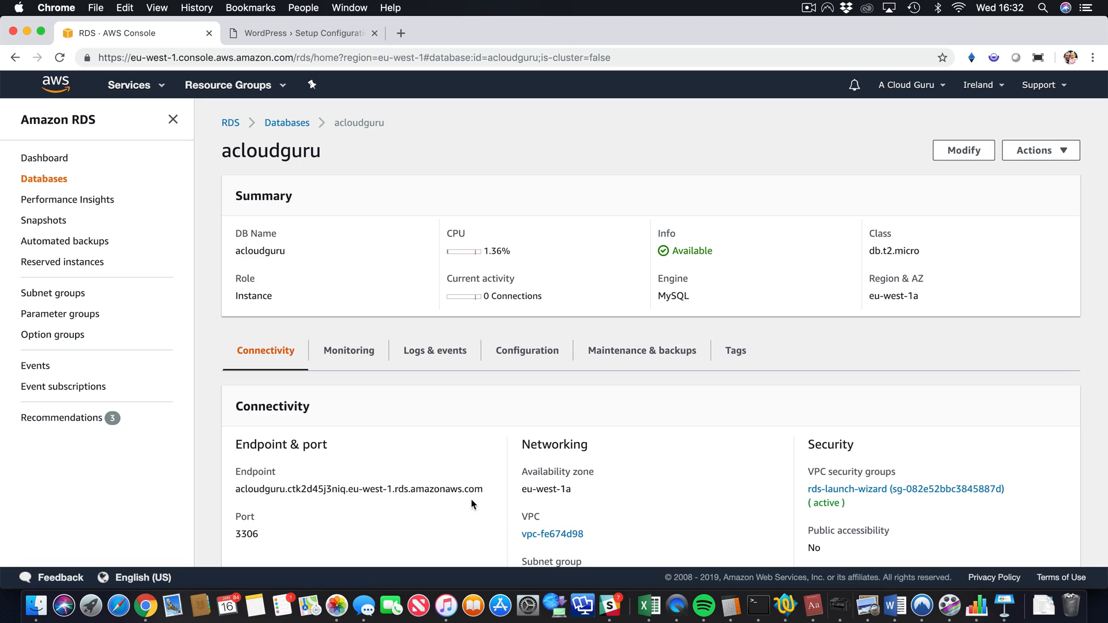
drag(483, 489, 234, 491)
right_click(237, 495)
click(248, 493)
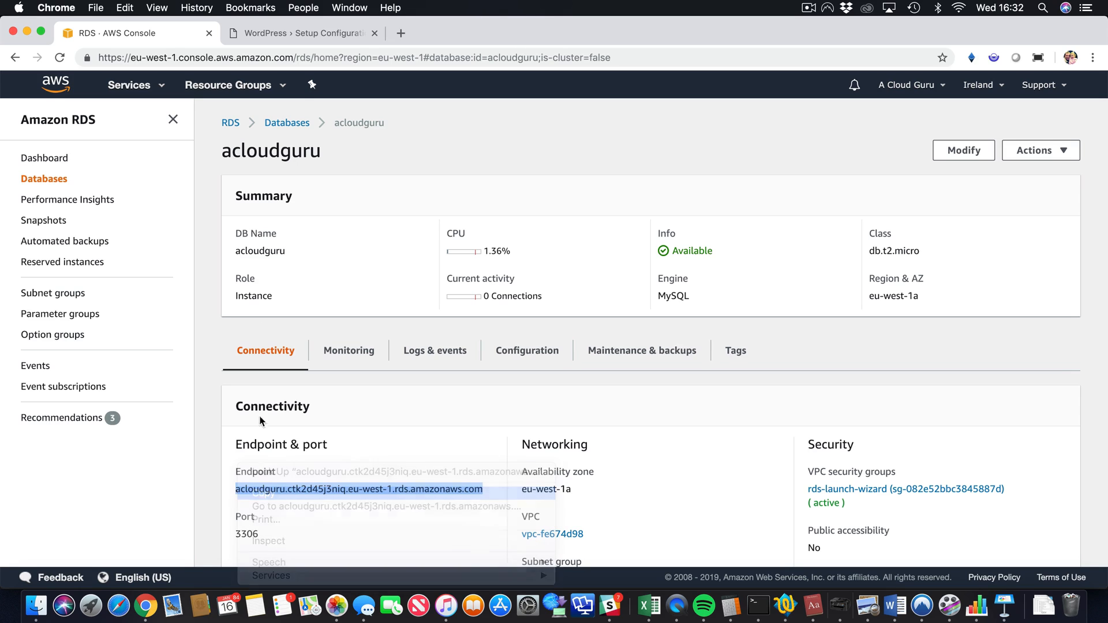
Step: Replace localhost with the RDS endpoint as WordPress's Database Host and submit the form
click(306, 33)
double_click(470, 334)
key(super+v)
click(338, 428)
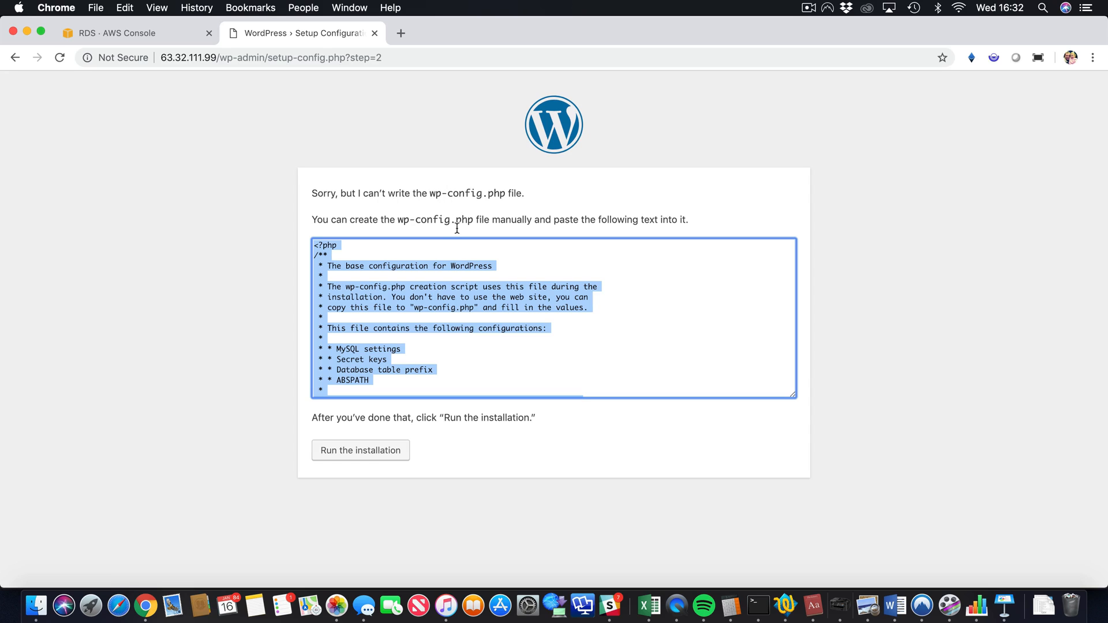
Step: Copy WordPress's generated wp-config.php text and switch to Terminal
right_click(441, 269)
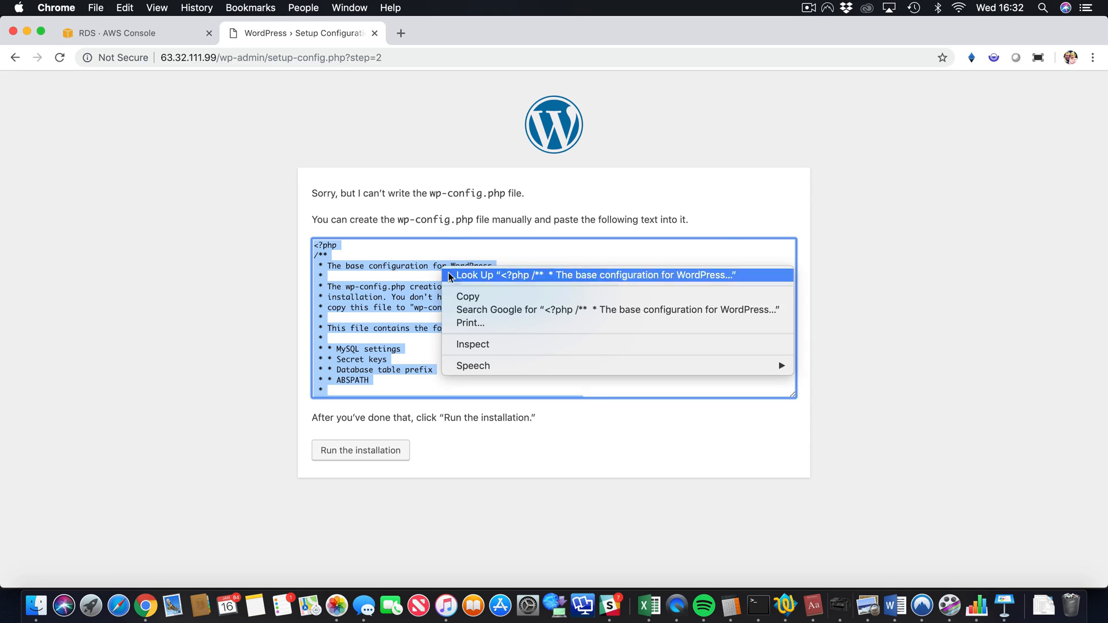
click(471, 294)
click(210, 249)
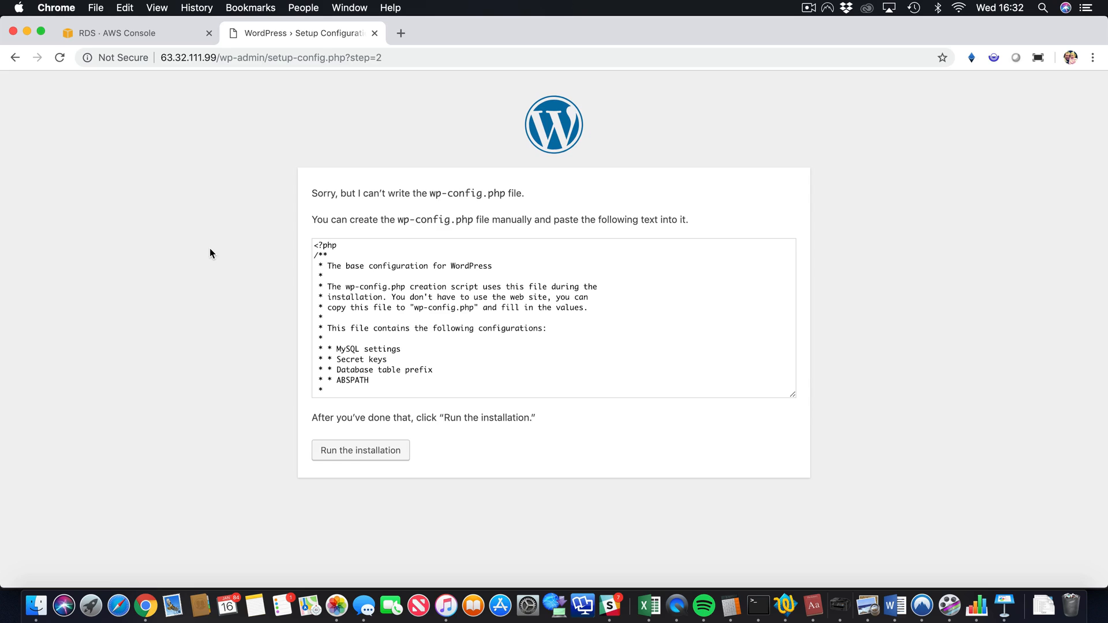
key(super+Tab)
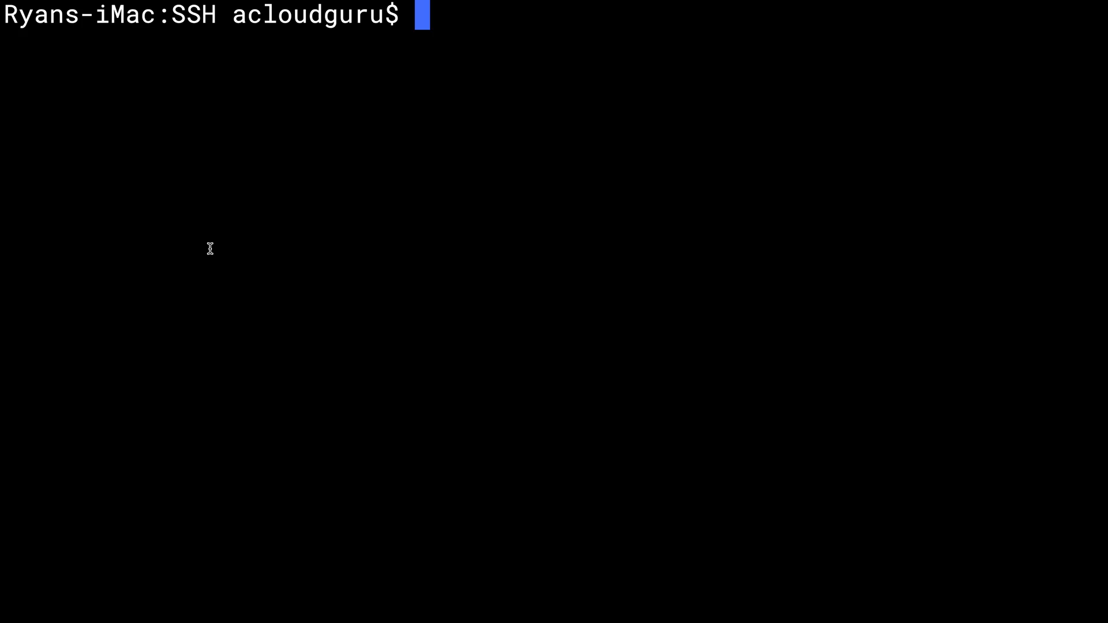
Step: SSH into the WordPress server, become root with sudo su, and change to /var/www/html
key(Up)
key(Up)
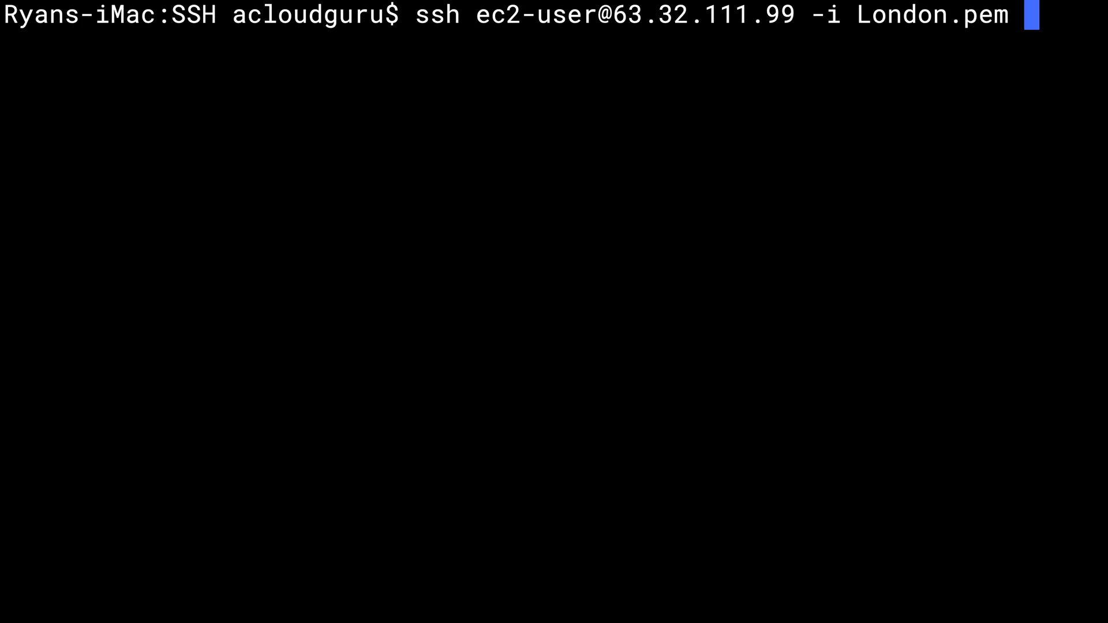
key(Return)
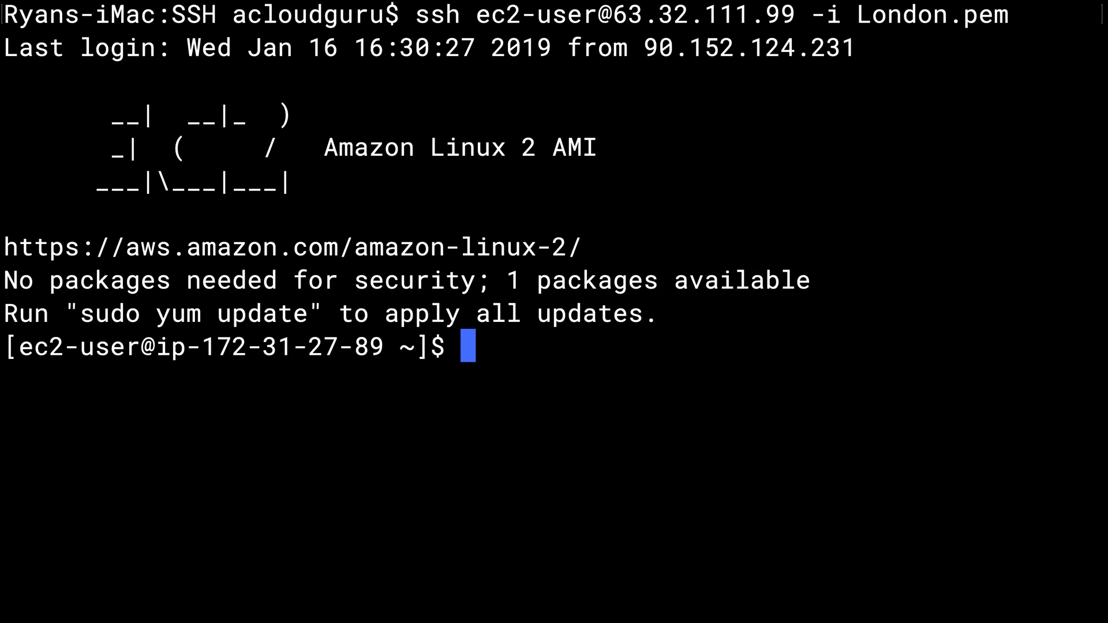
text(cd)
key(BackSpace)
key(BackSpace)
text(sudo su)
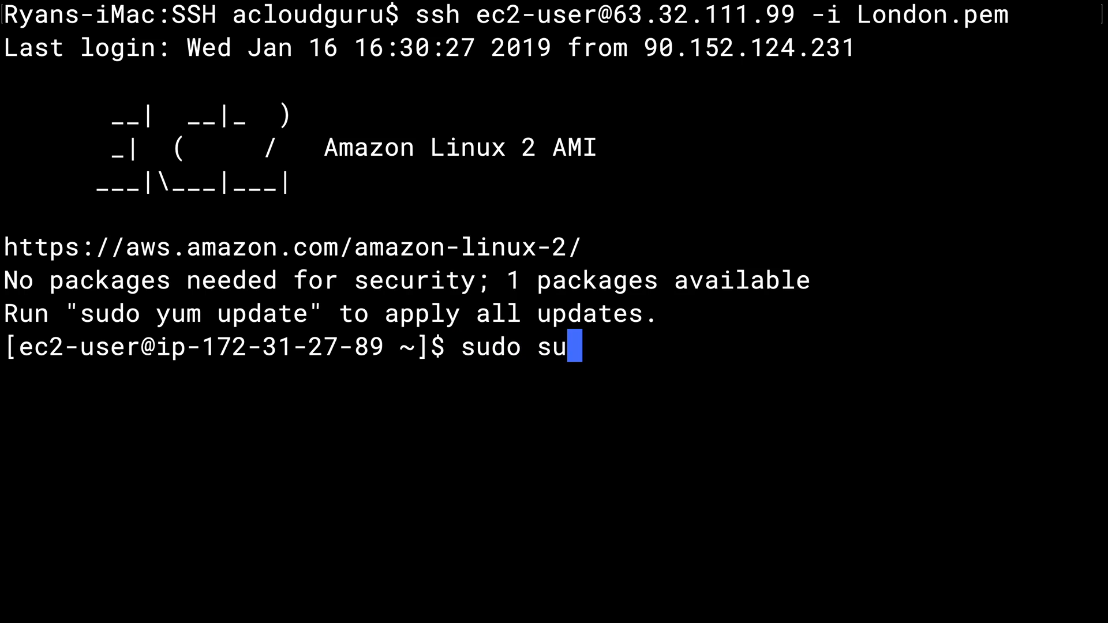
key(Return)
text(clear)
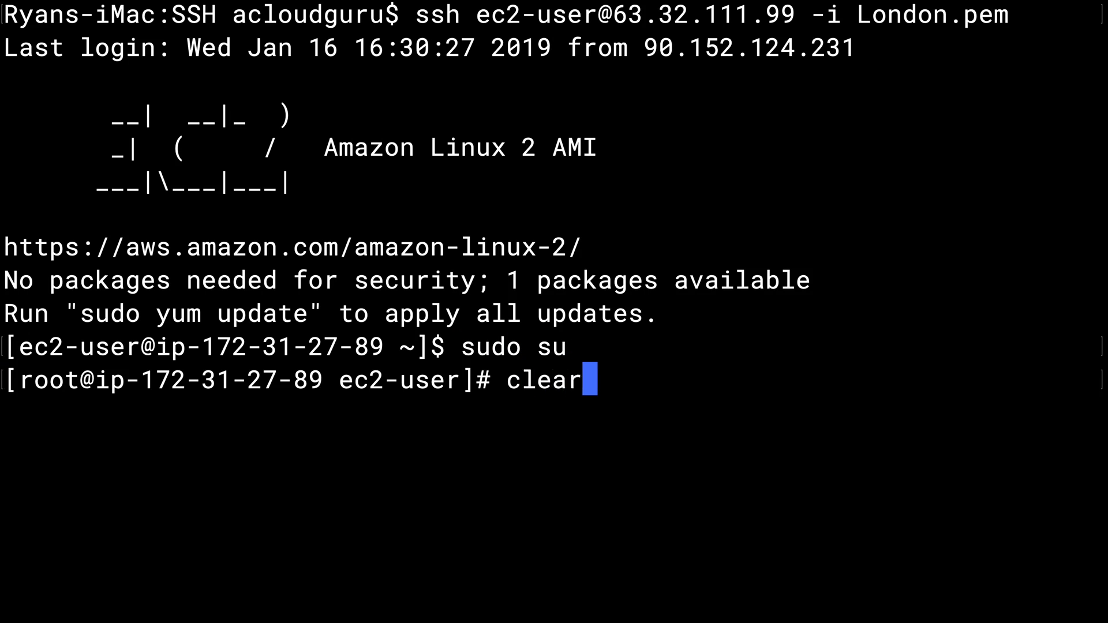
key(Return)
text(cd /)
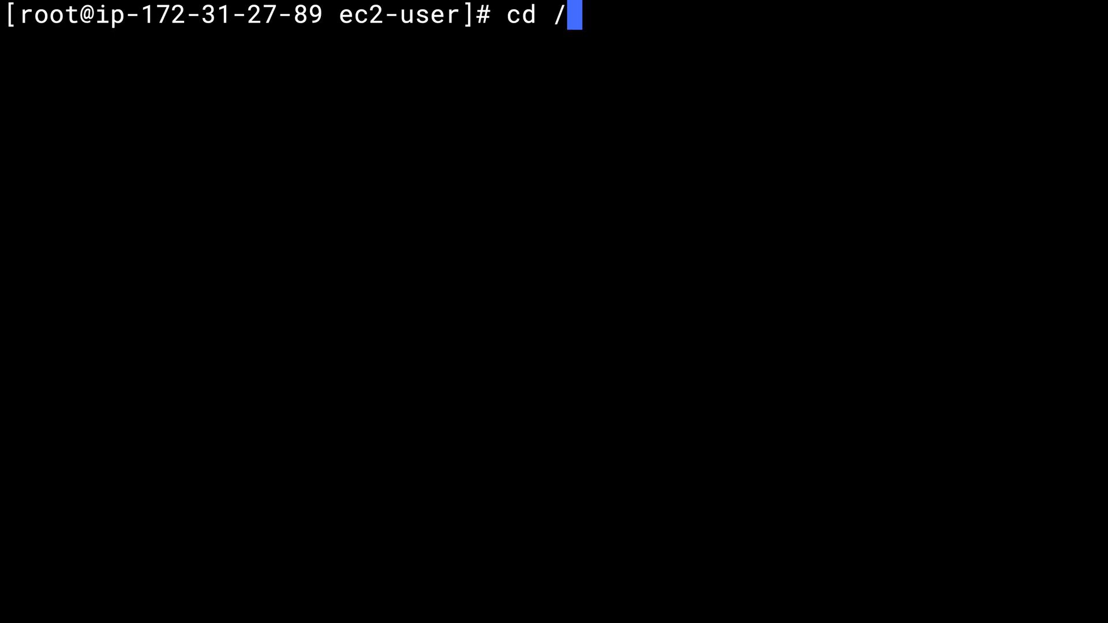
text(var/www/)
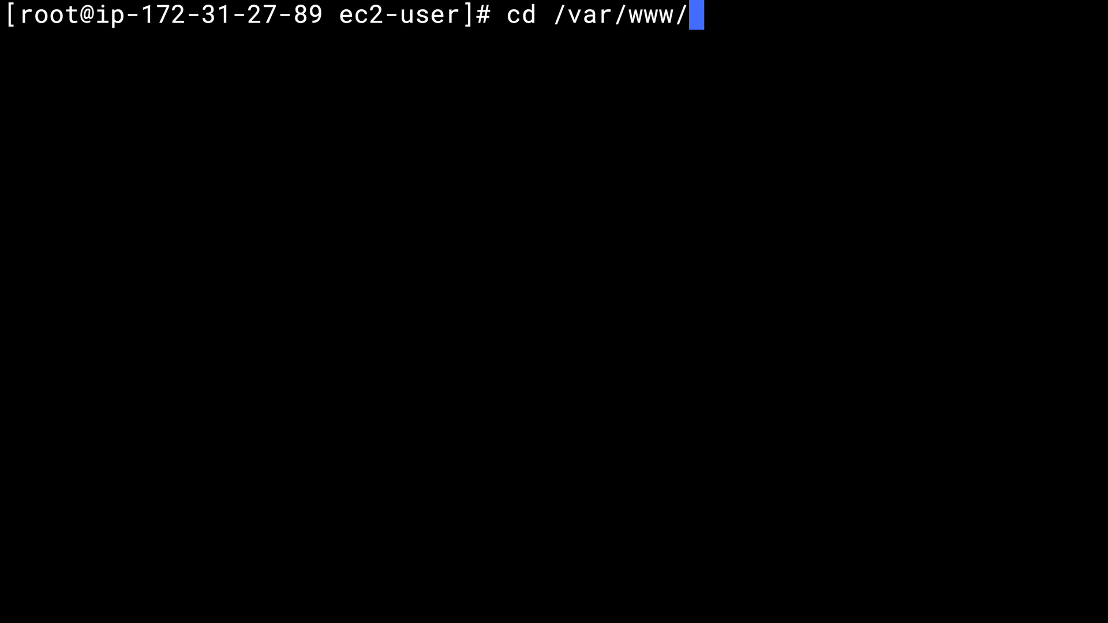
text(html)
key(Return)
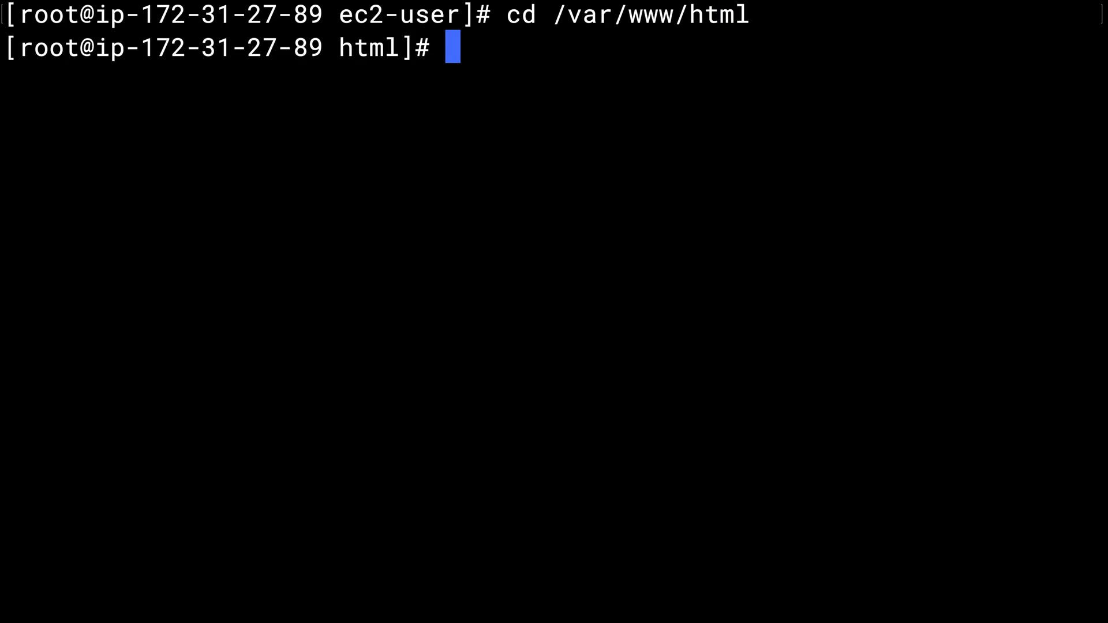
Step: Create wp-config.php in nano with the pasted configuration text and save it
text(nano )
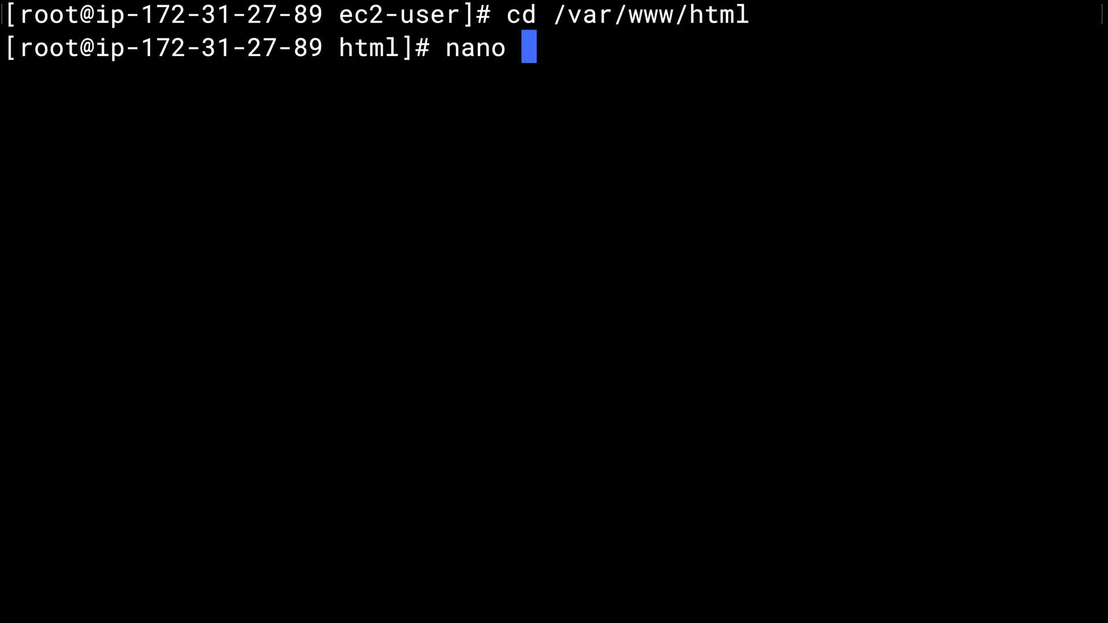
text(wp-conf)
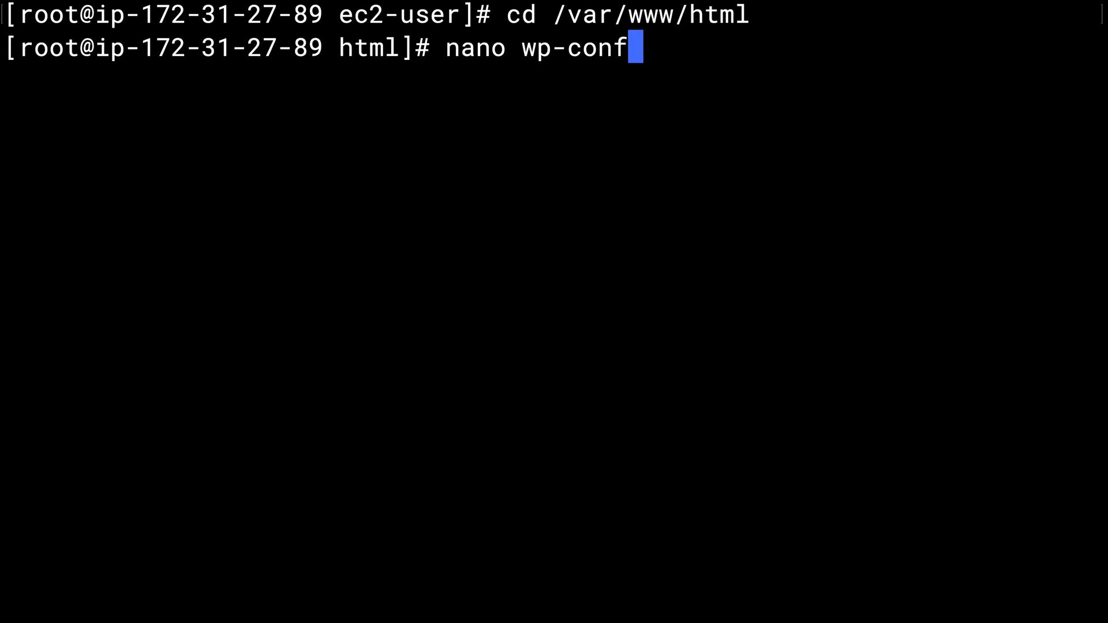
text(ig.php)
key(Return)
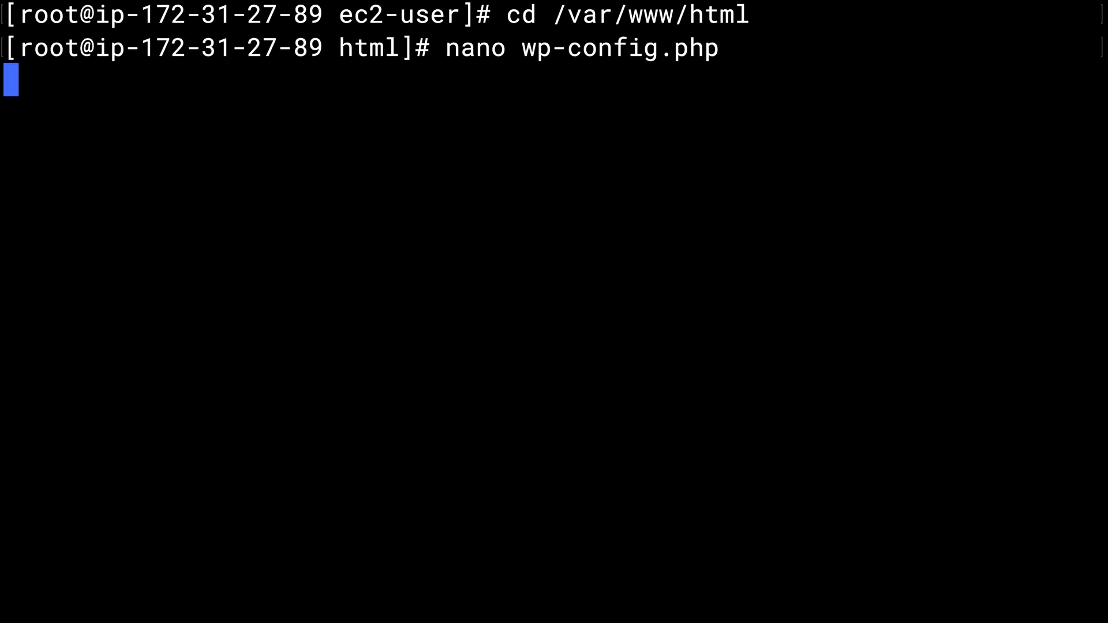
key(super+v)
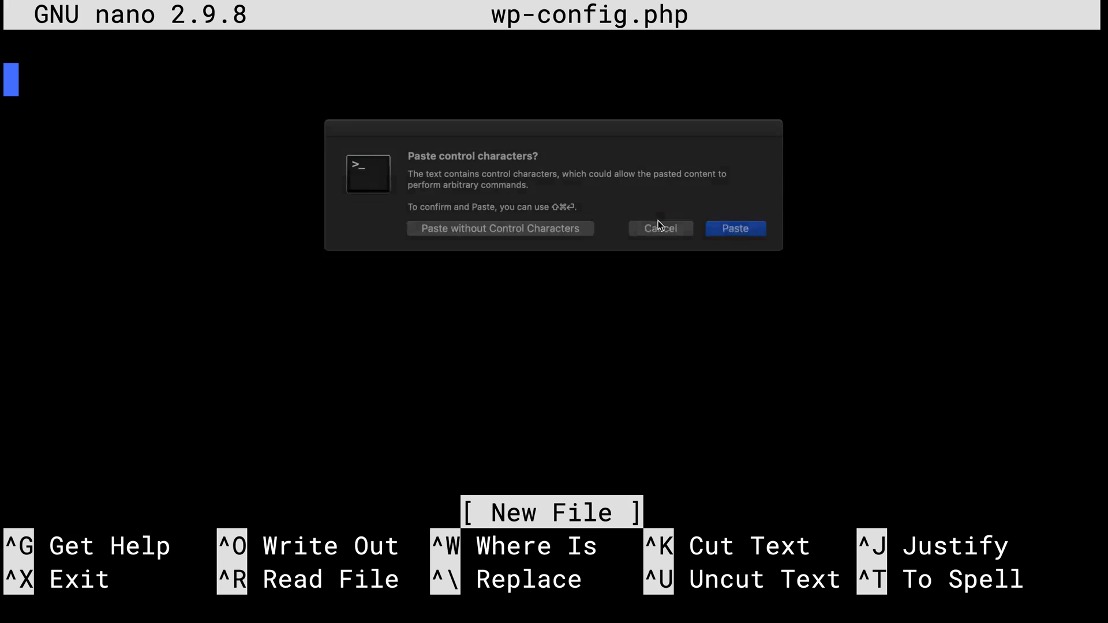
click(714, 224)
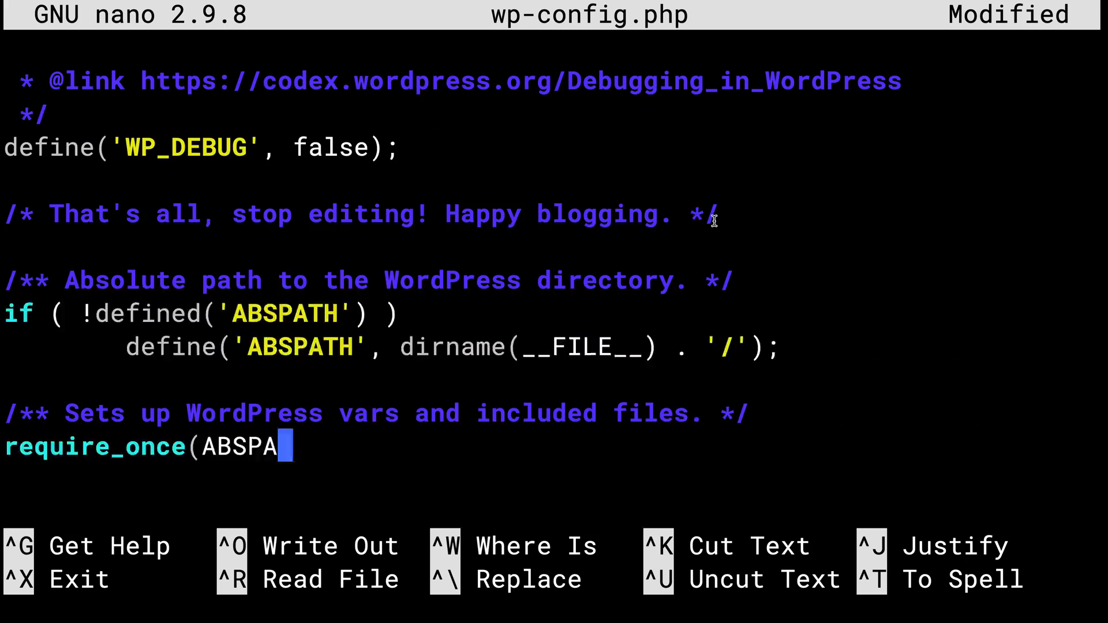
scroll(554, 277, up, 10)
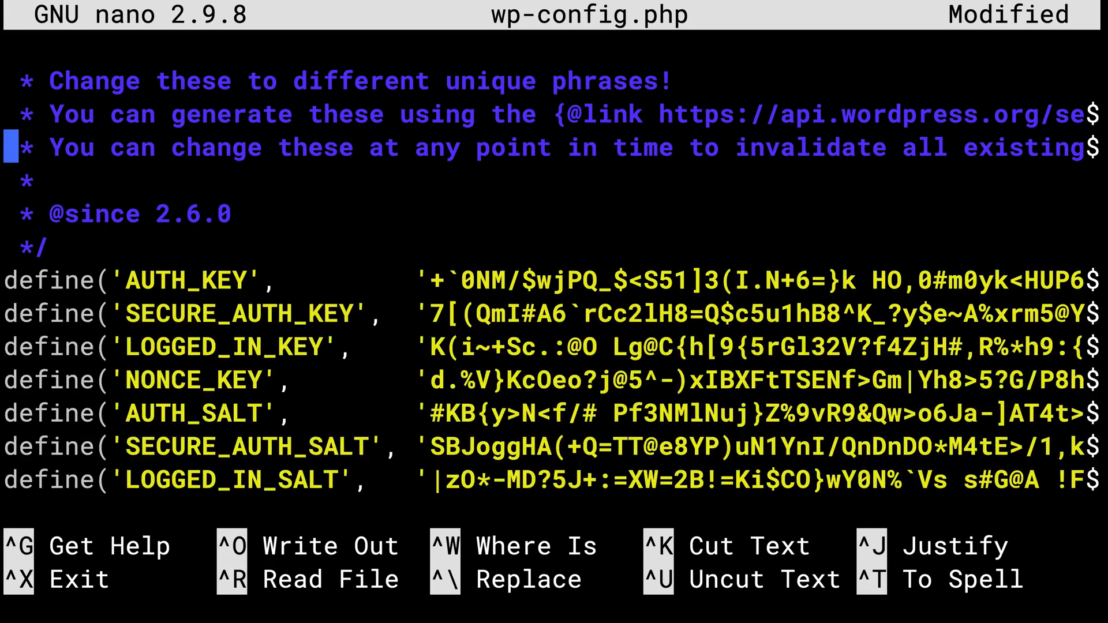
key(ctrl+x)
key(y)
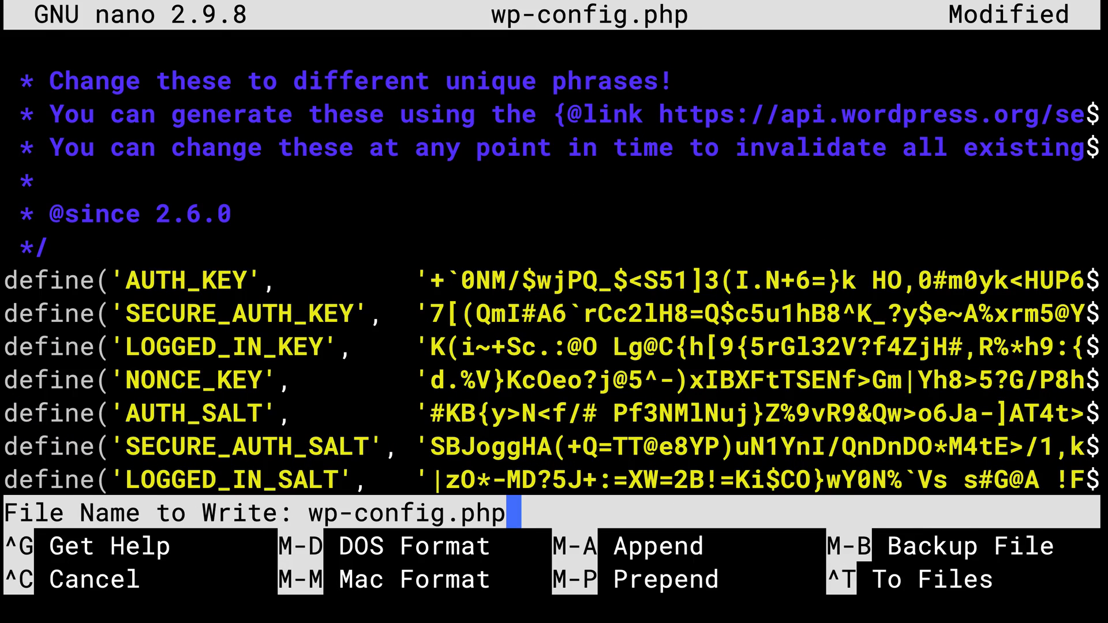
key(Return)
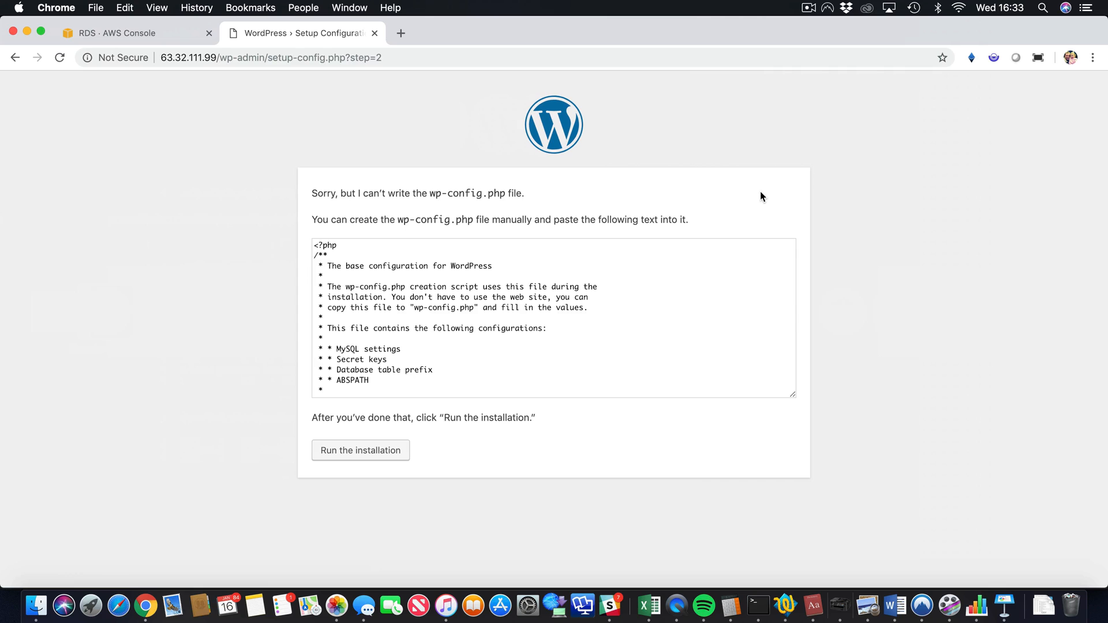
Step: Fill in the installation form with site title 'Hello Cloud Gurus', an admin username and password
click(356, 451)
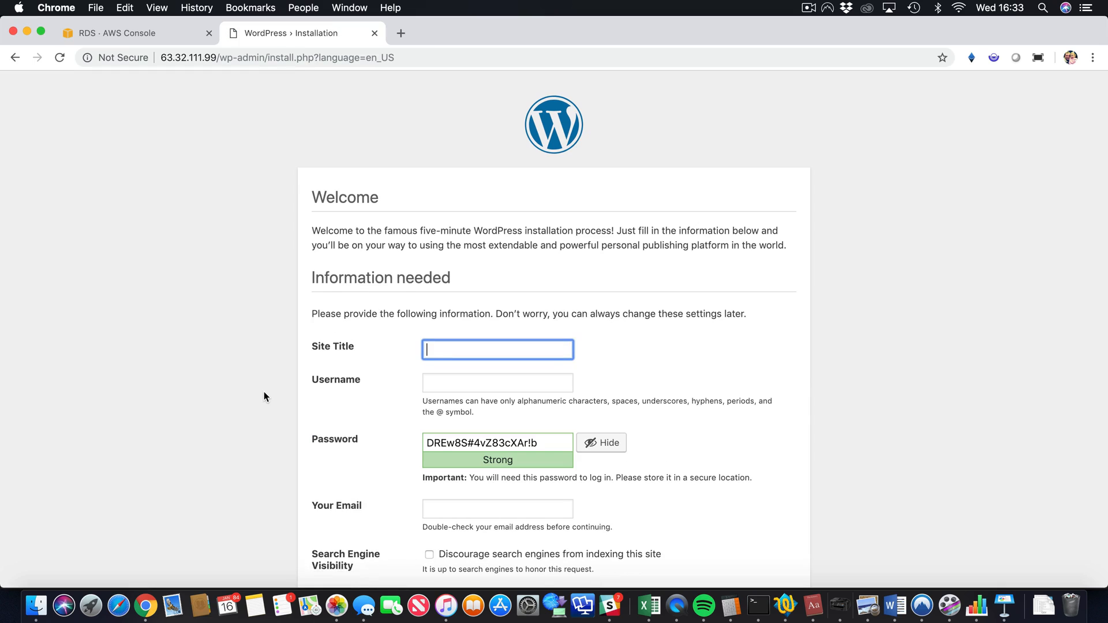
scroll(263, 392, down, 2)
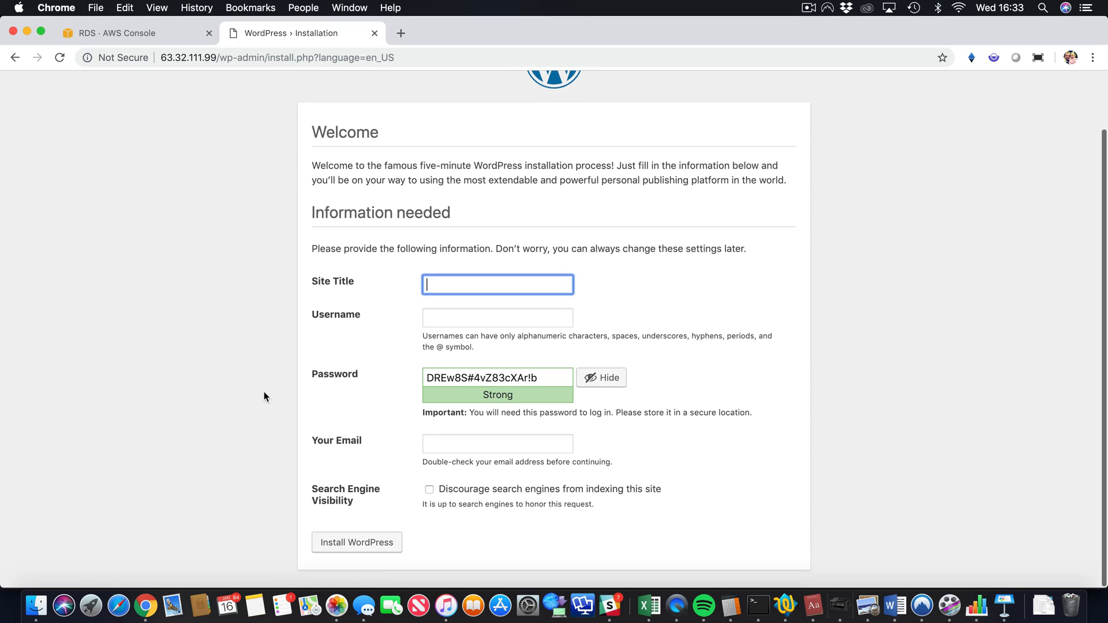
text(Hello Cloud Gurus)
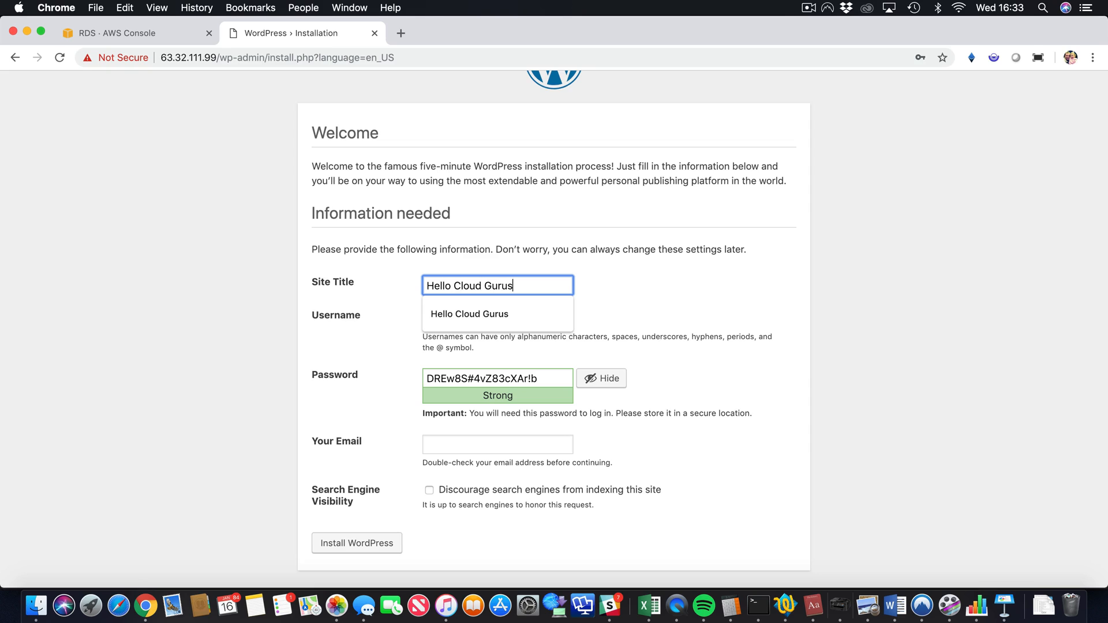
key(Tab)
text(acloudguru)
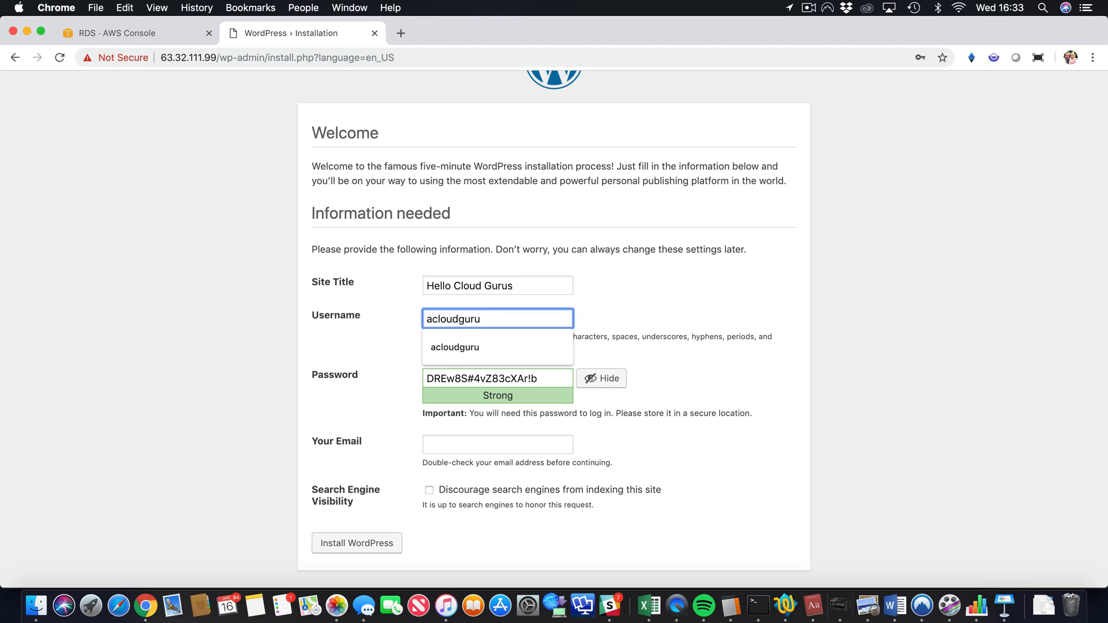
key(Tab)
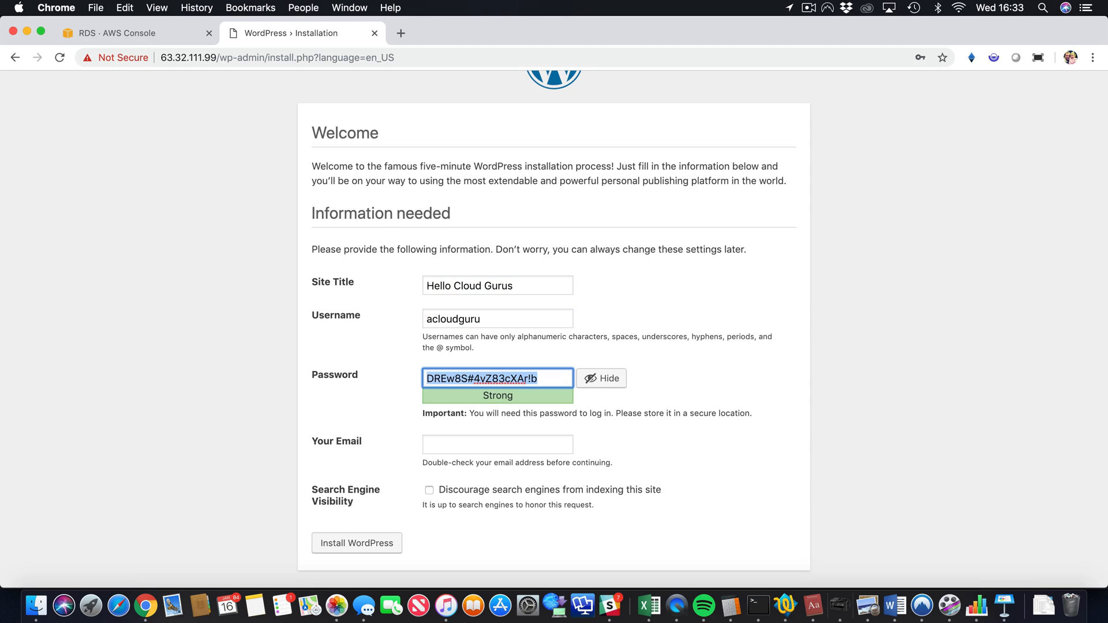
text(acloudguru)
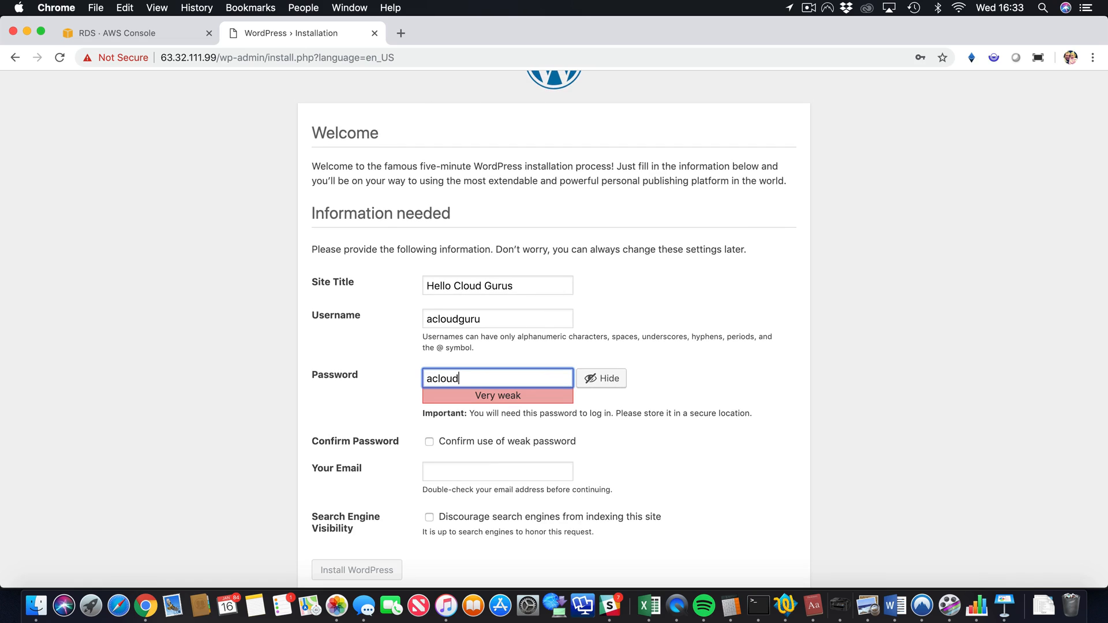
click(267, 398)
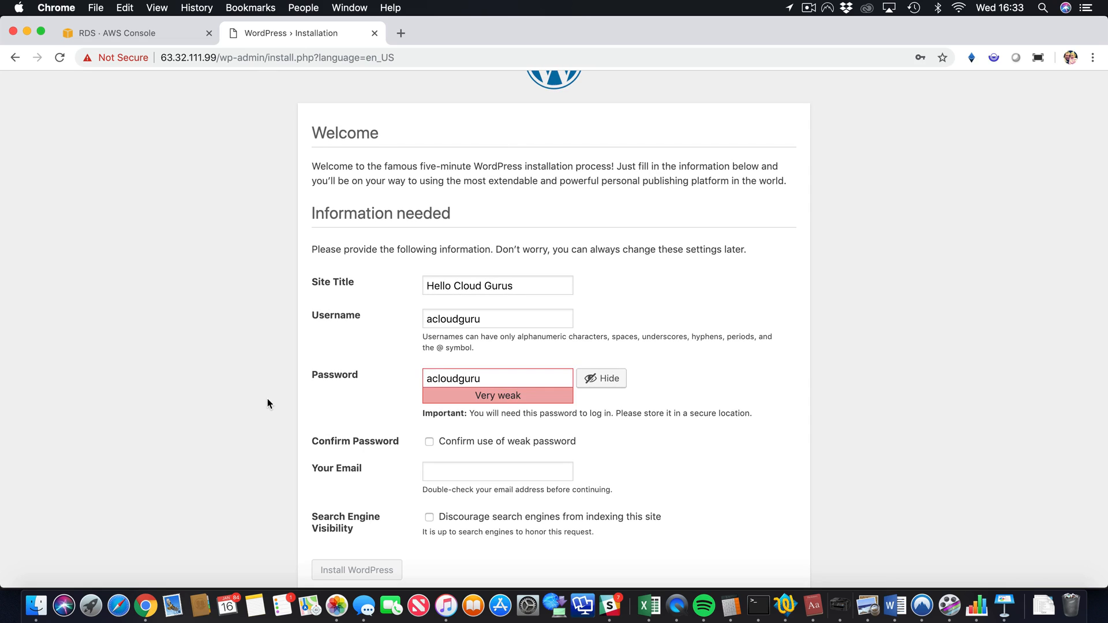
scroll(268, 398, down, 1)
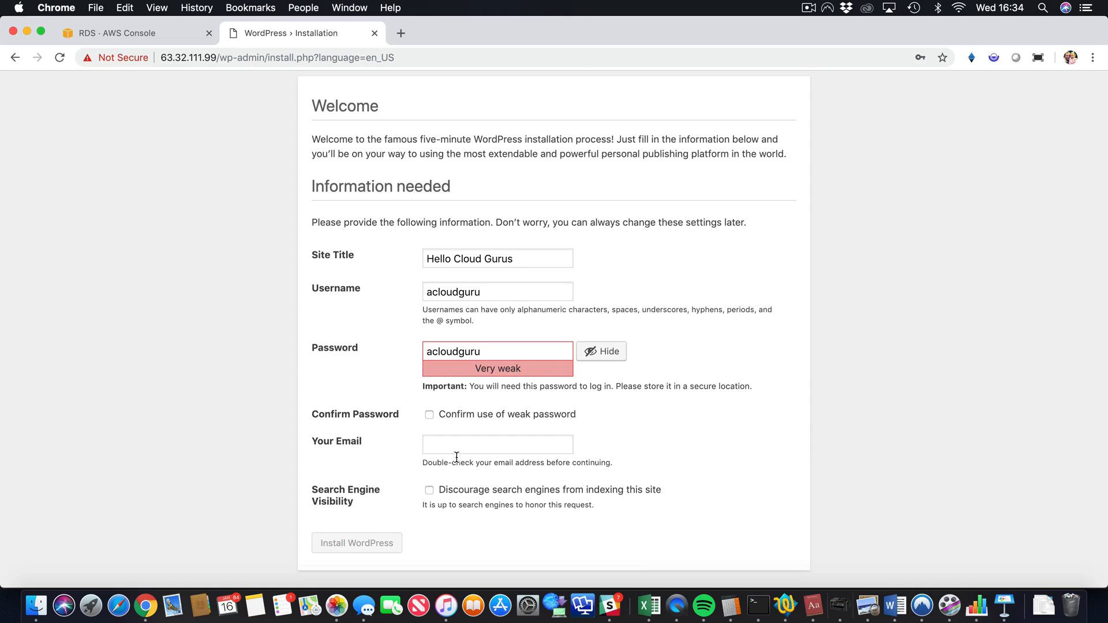
Step: Confirm use of the weak password and install WordPress
click(522, 414)
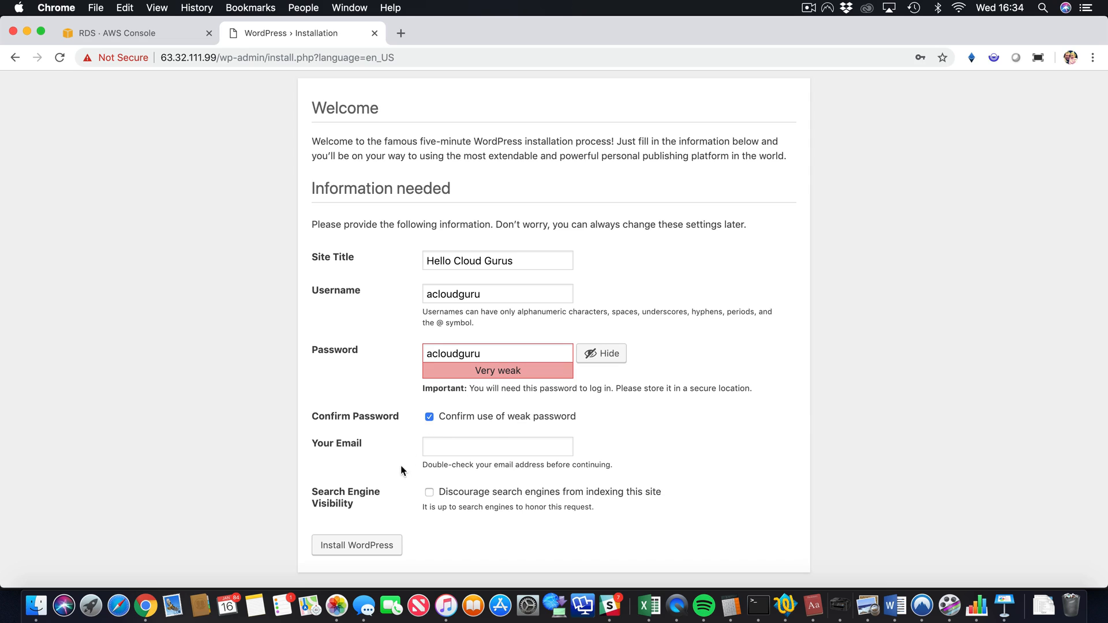
click(361, 545)
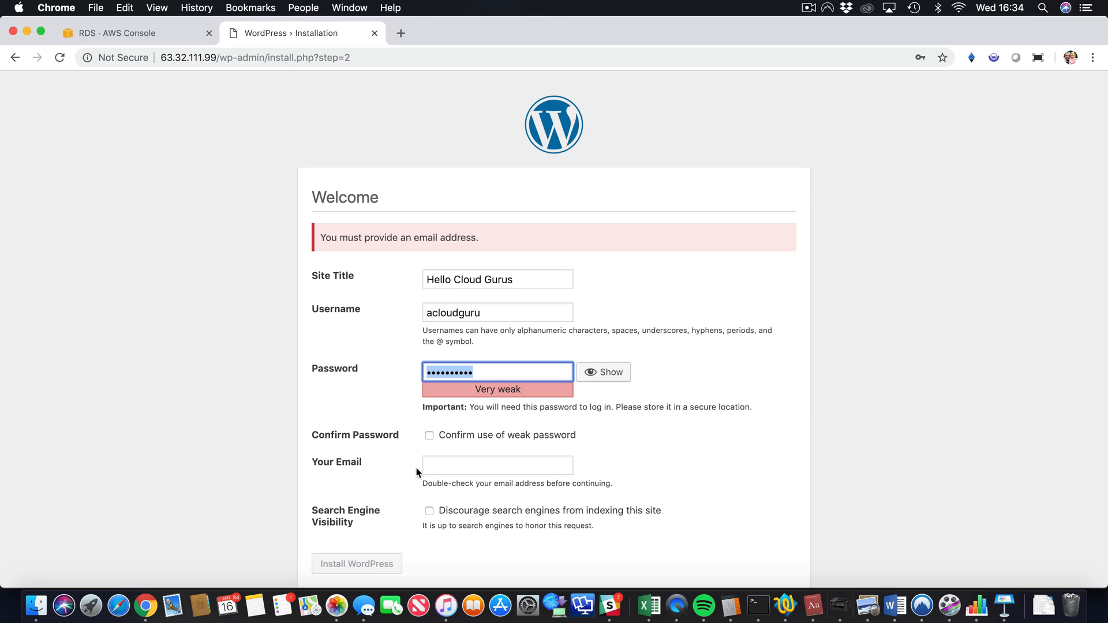
click(429, 436)
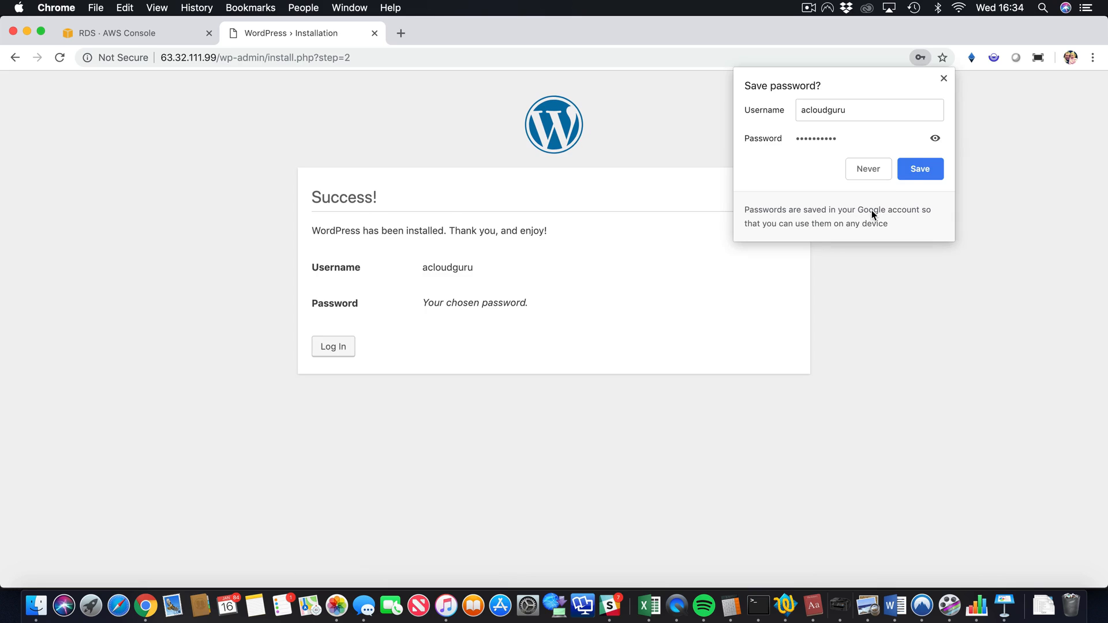
Step: Save the admin credentials in Chrome, then log in as admin to the Hello Cloud Gurus dashboard
click(913, 174)
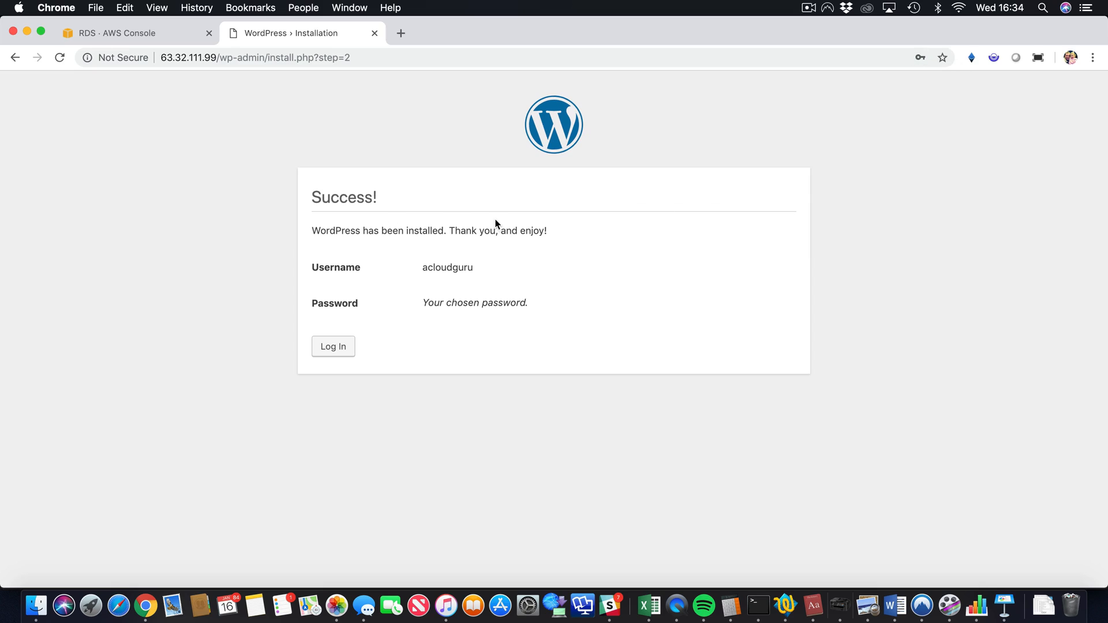
click(336, 348)
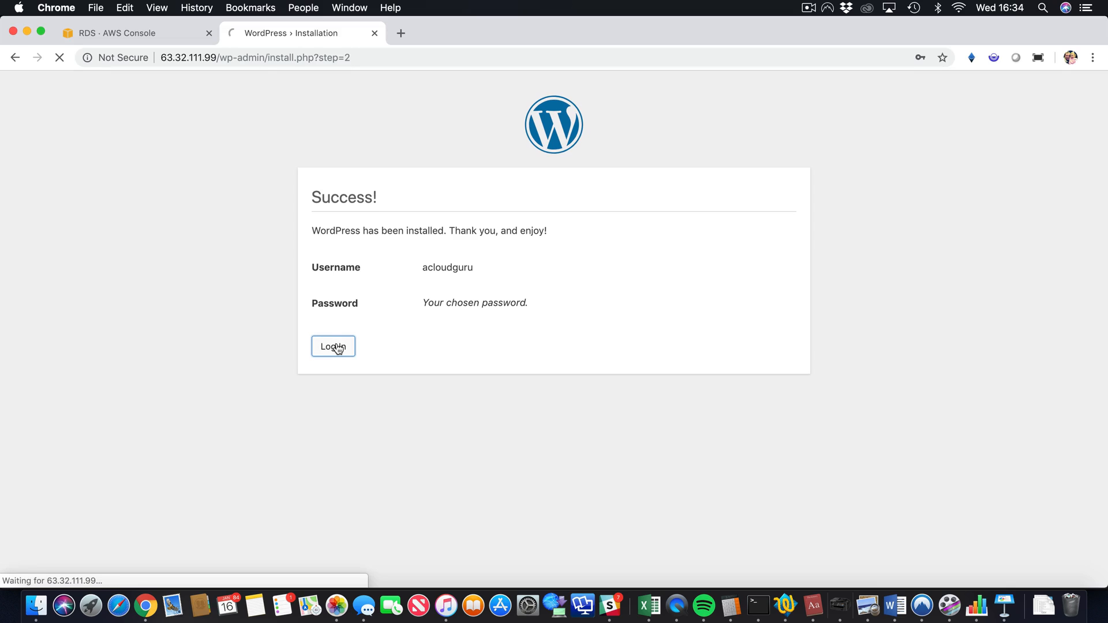
click(624, 369)
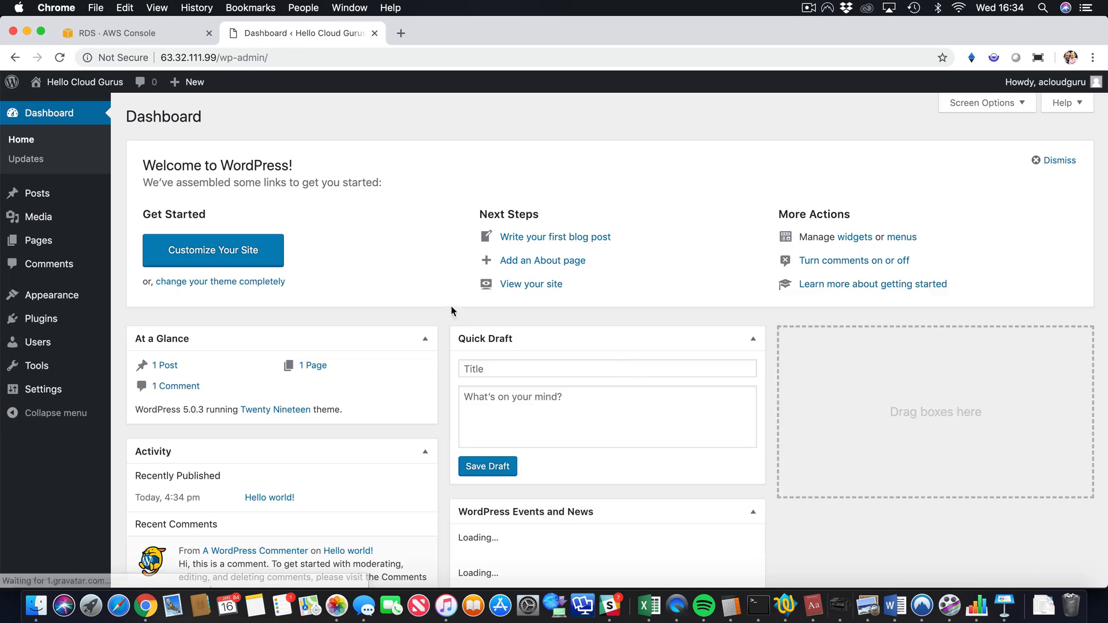